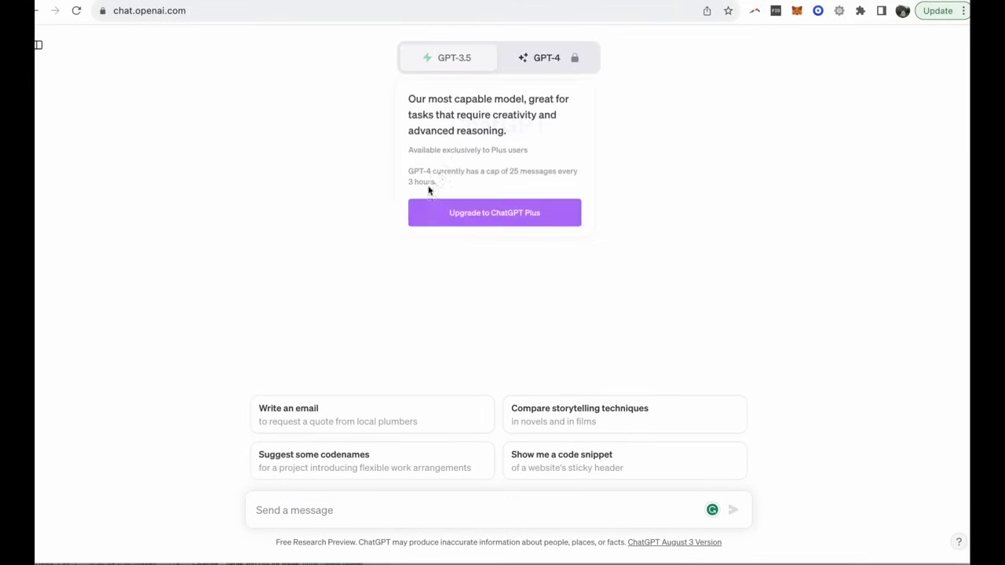
# - Select the whole translator résumé in Word and return to the empty GPT-3.5 ChatGPT chat
pyautogui.moveTo(459, 61)
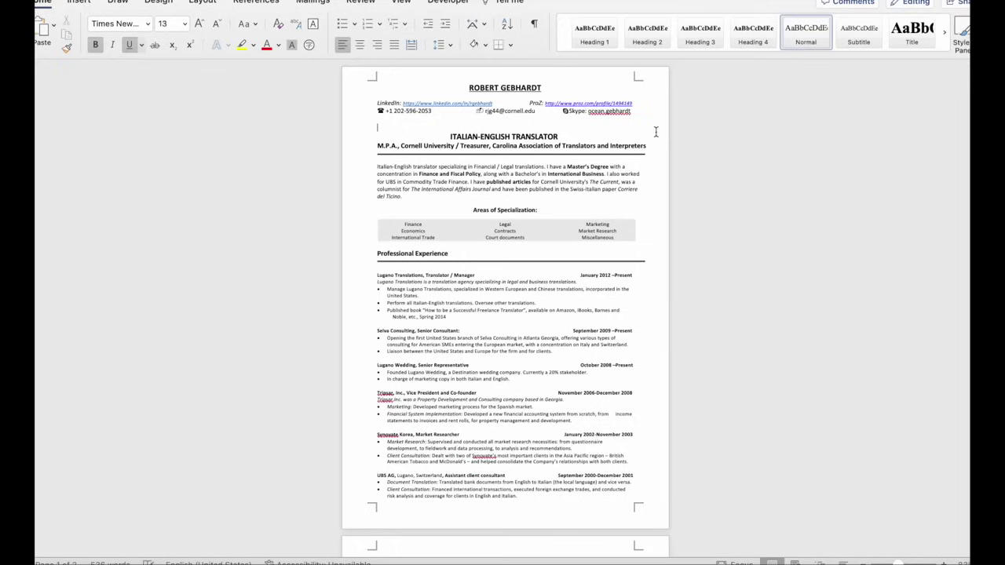
pyautogui.press('super+a')
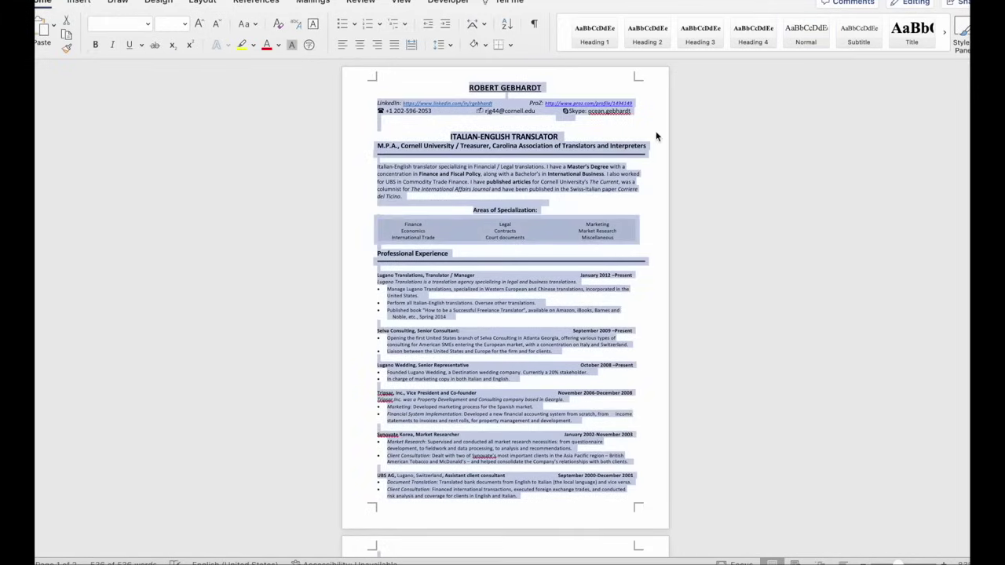
pyautogui.press('super+Tab')
# - Send 'Write a cover letter based on this Resume:' with the copied résumé pasted beneath it
pyautogui.click(346, 510)
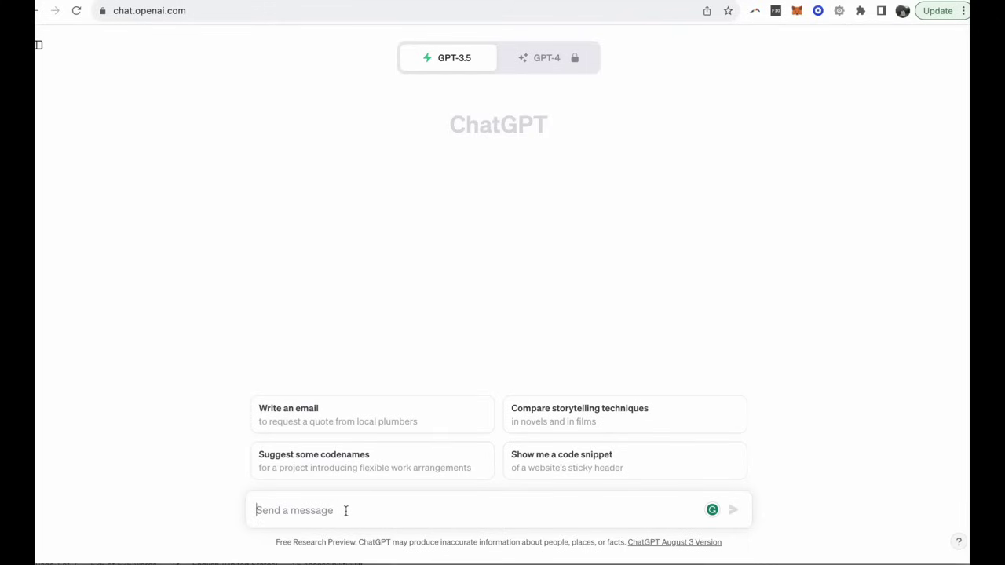
pyautogui.write('Write a c')
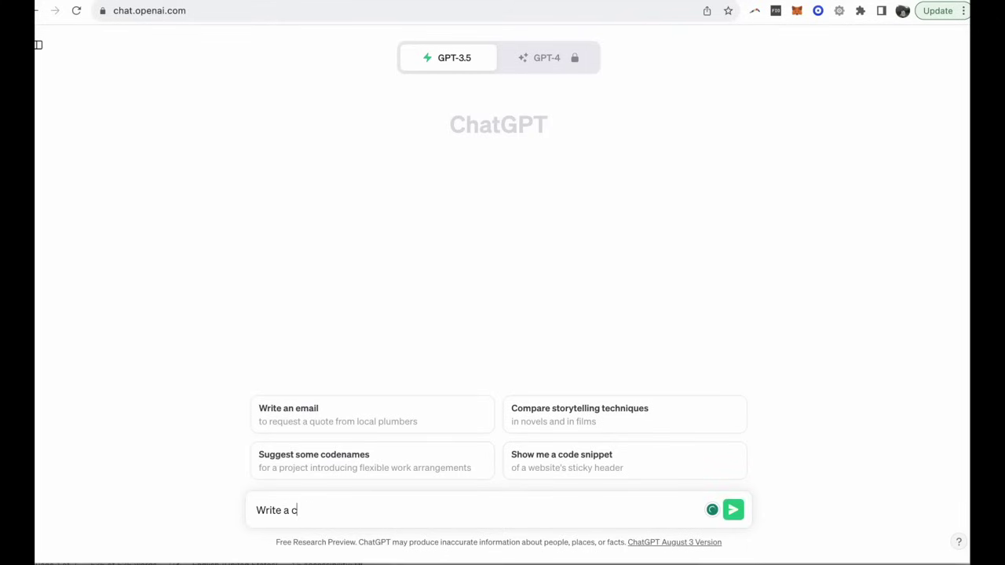
pyautogui.write('over letter based on this Reus')
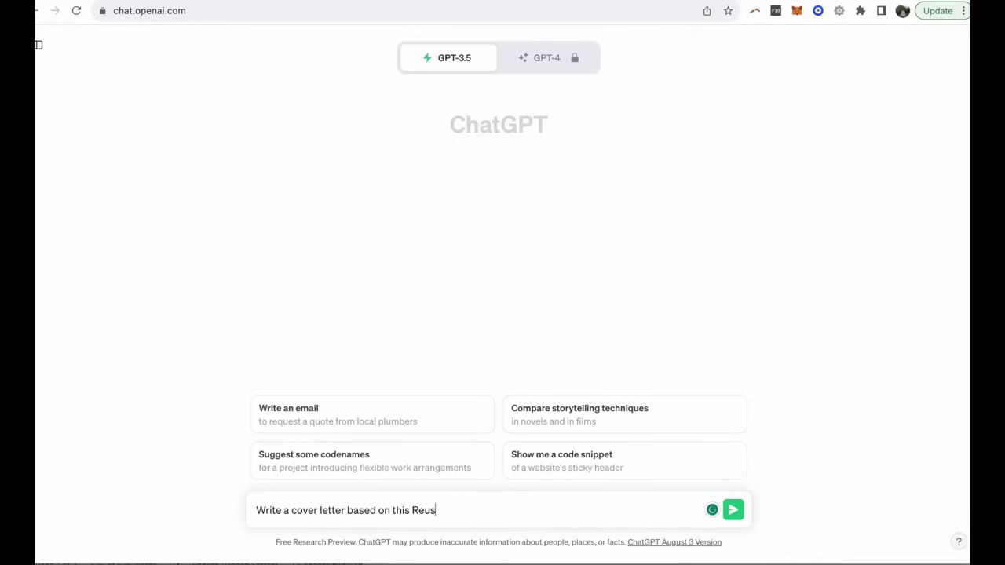
pyautogui.write('me')
pyautogui.press('BackSpace')
pyautogui.press('BackSpace')
pyautogui.press('BackSpace')
pyautogui.press('BackSpace')
pyautogui.write('sume:')
pyautogui.hotkey('shift', 'Return')
pyautogui.hotkey('ctrl', 'v')
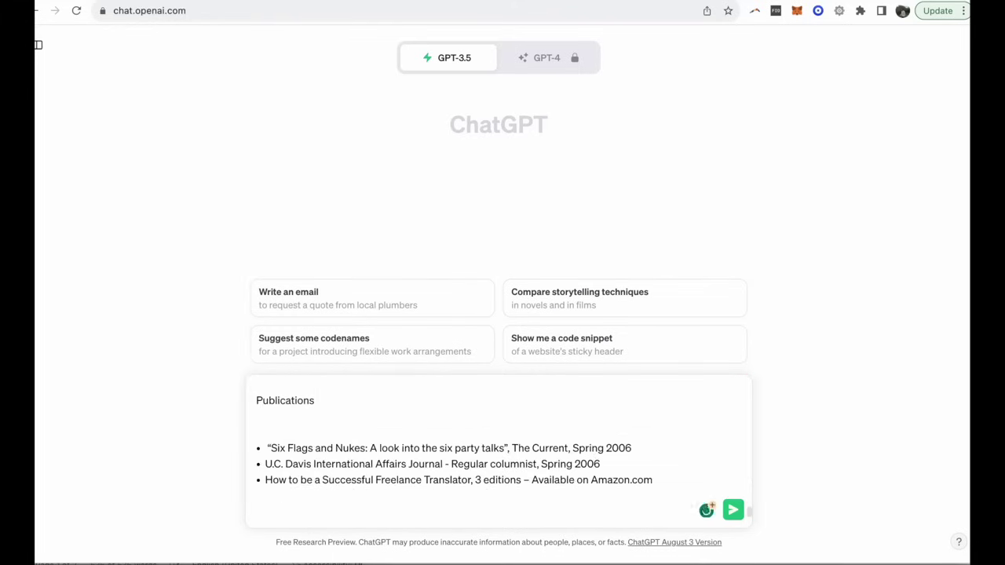
pyautogui.press('Return')
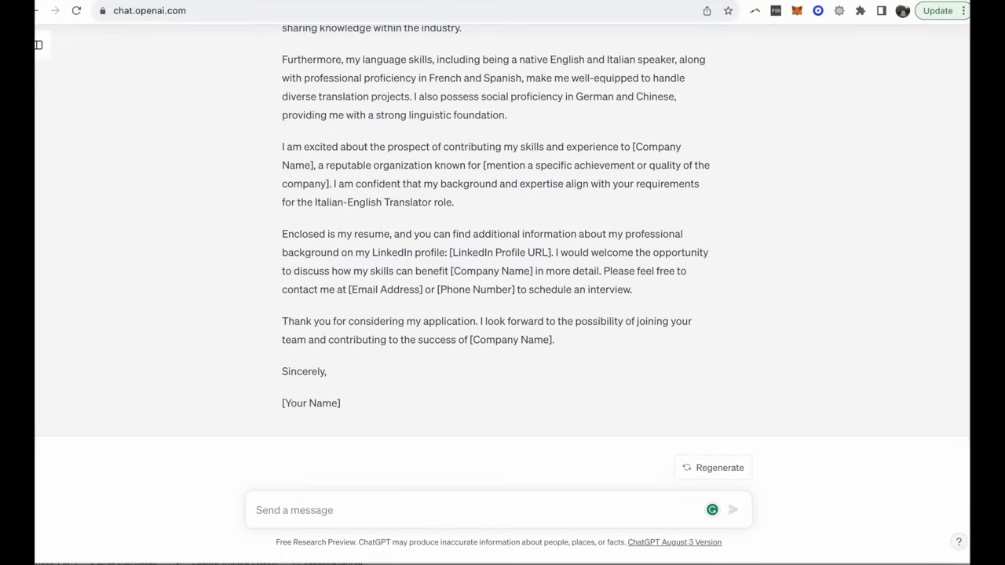
pyautogui.scroll(10, 538, 355)
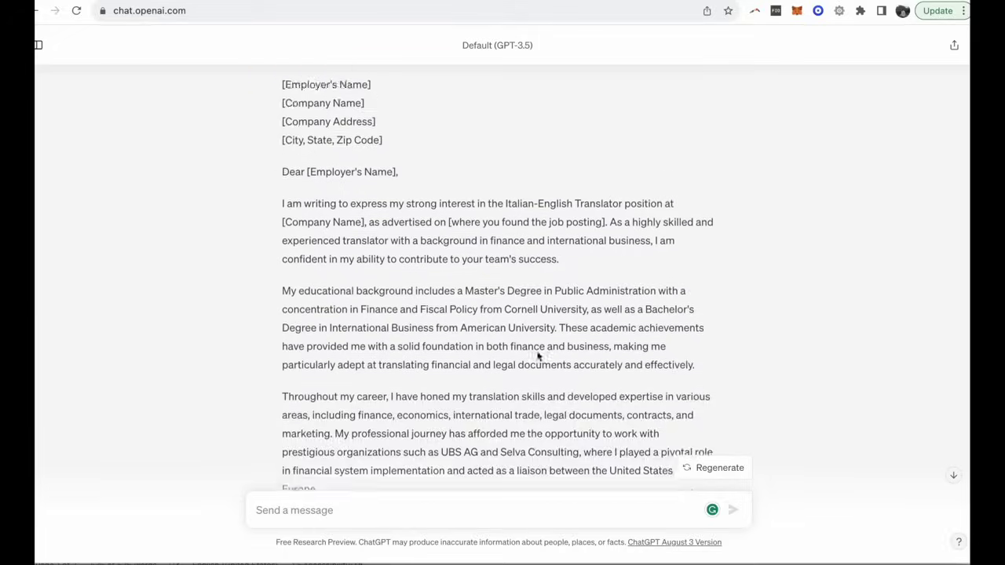
pyautogui.scroll(3, 538, 355)
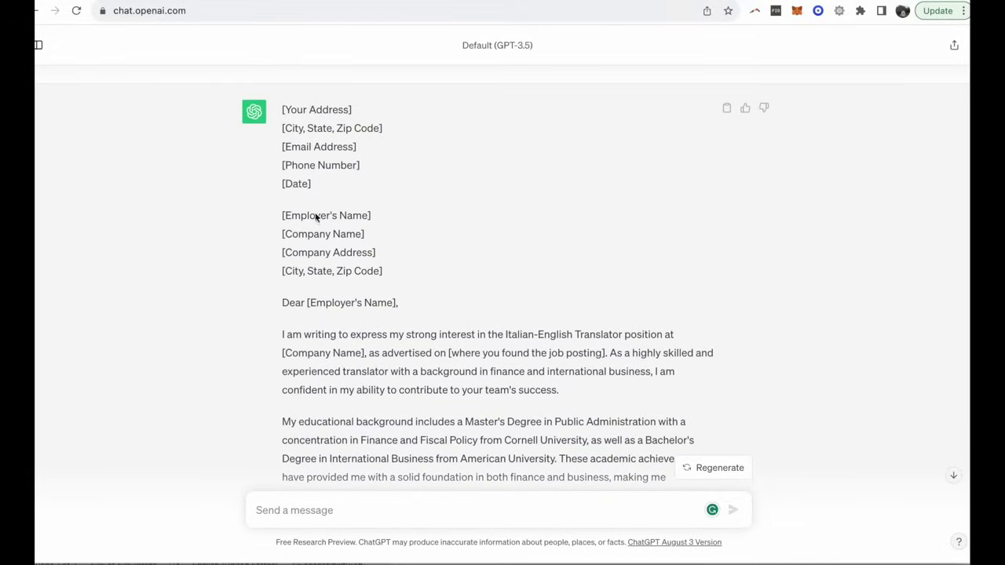
pyautogui.scroll(-4, 469, 275)
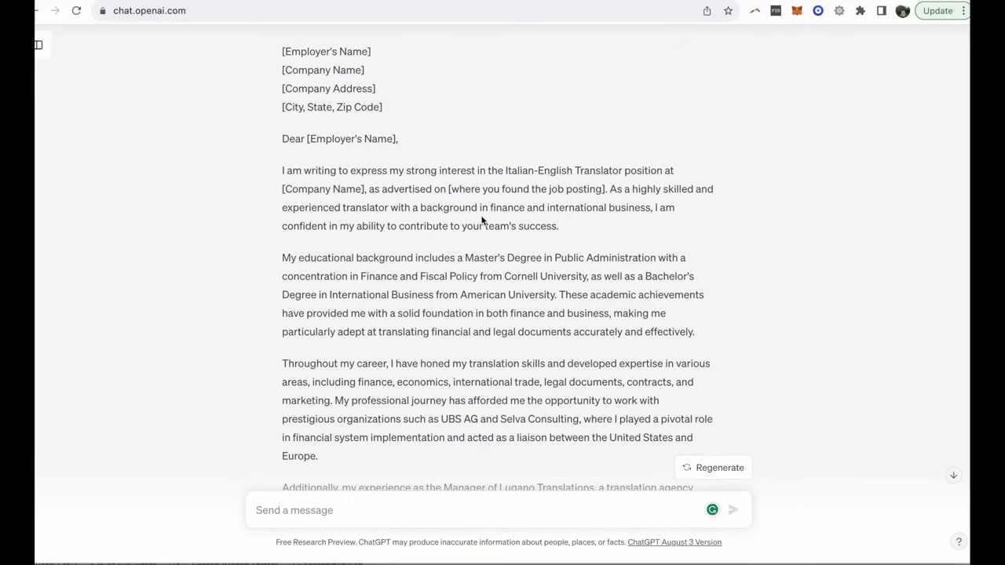
pyautogui.scroll(-4, 482, 221)
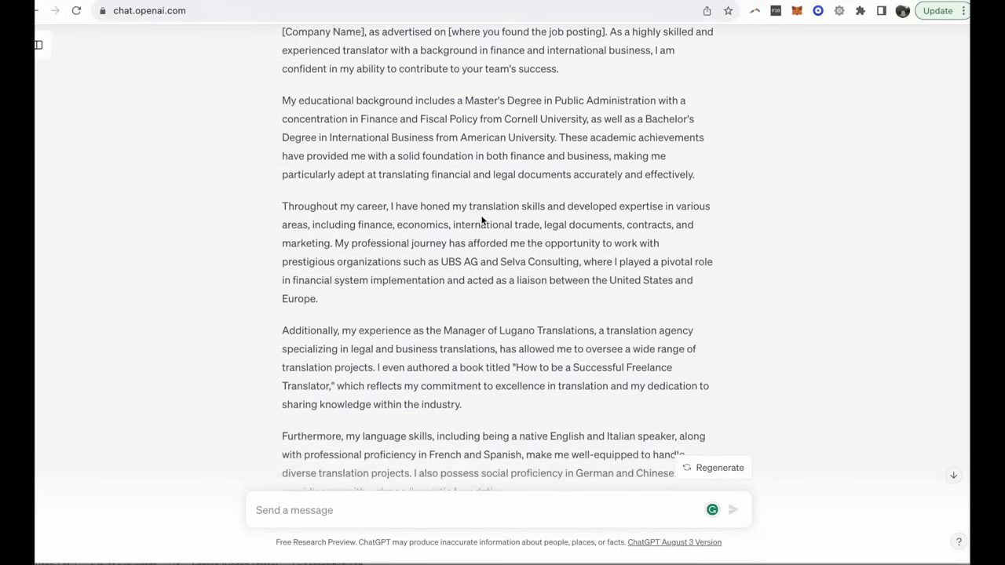
pyautogui.scroll(-10, 482, 222)
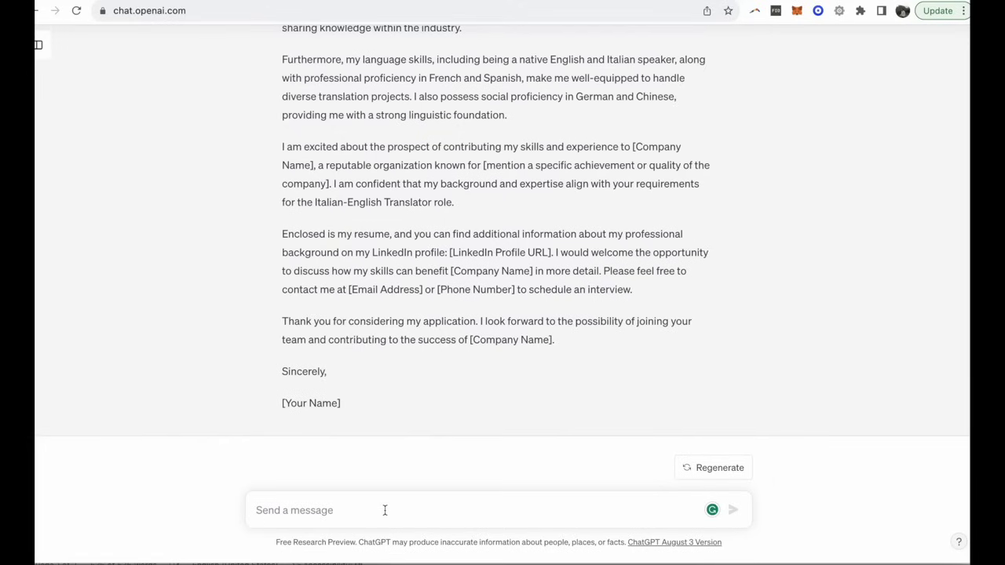
# - Ask ChatGPT: 'Now make it for a freelance financial translation job'
pyautogui.write('Now make it fo')
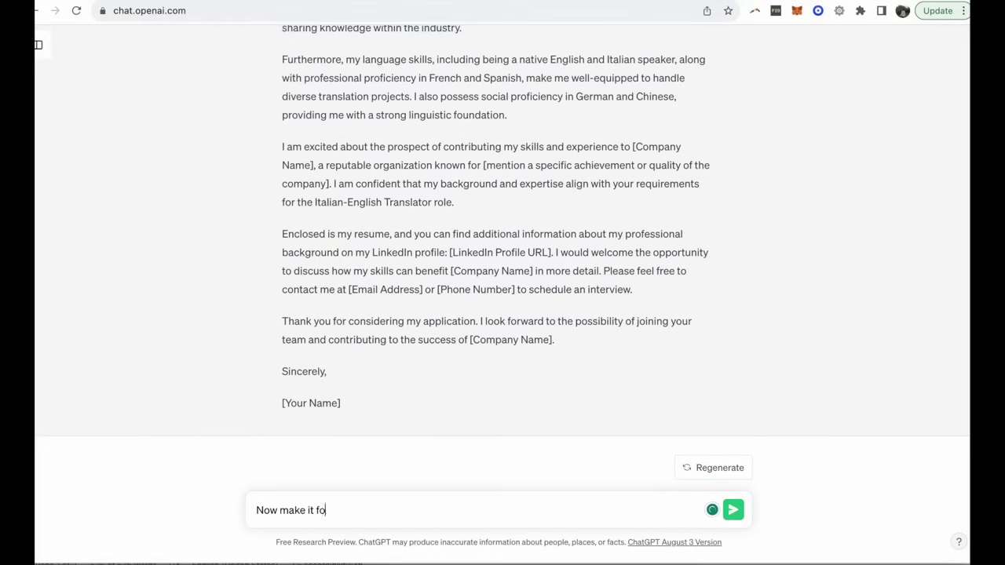
pyautogui.write('r a freelance financial trans')
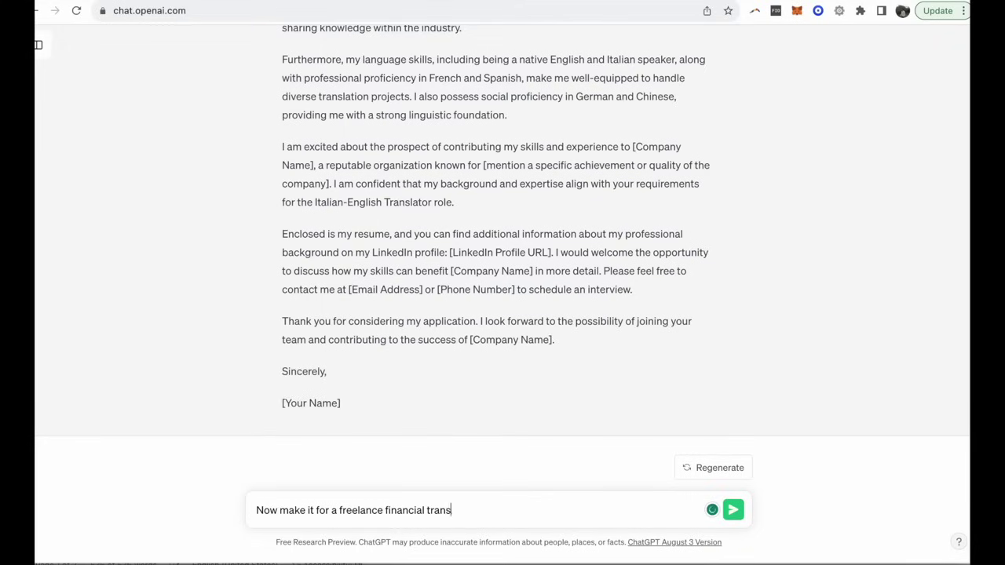
pyautogui.write('lation job')
pyautogui.click(740, 516)
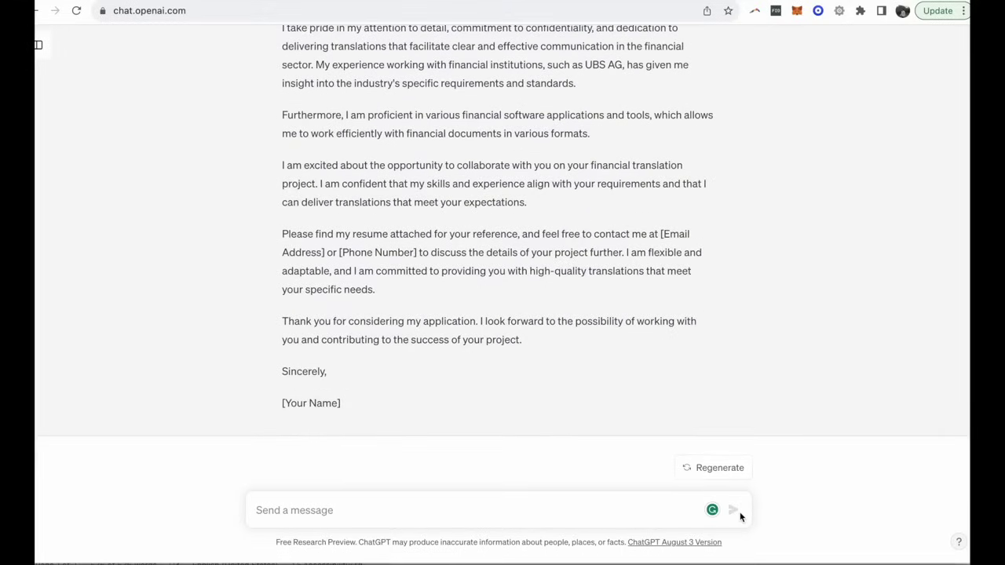
# - Read through the freelance financial cover letter and put the cursor in the message box
pyautogui.scroll(10, 749, 295)
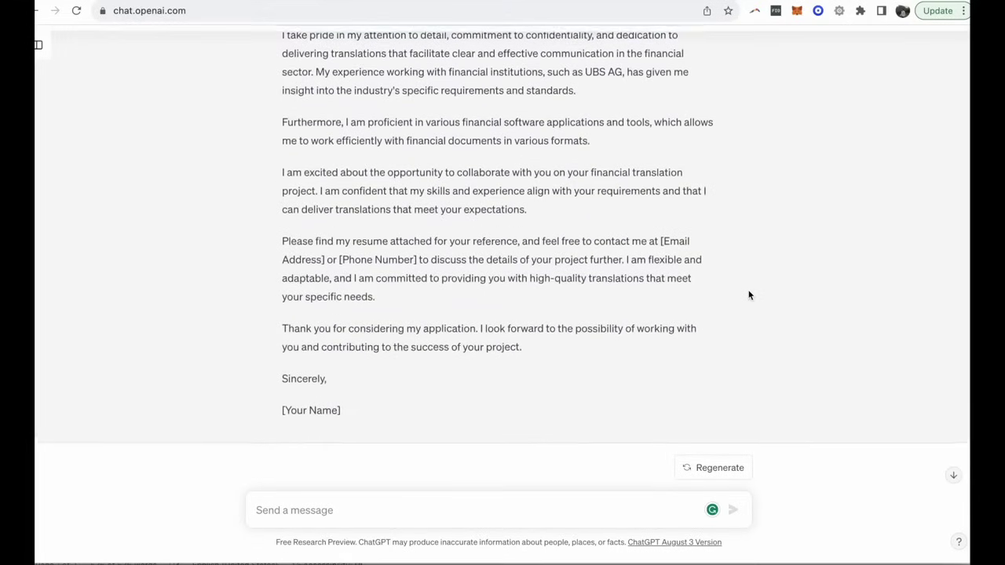
pyautogui.scroll(2, 749, 295)
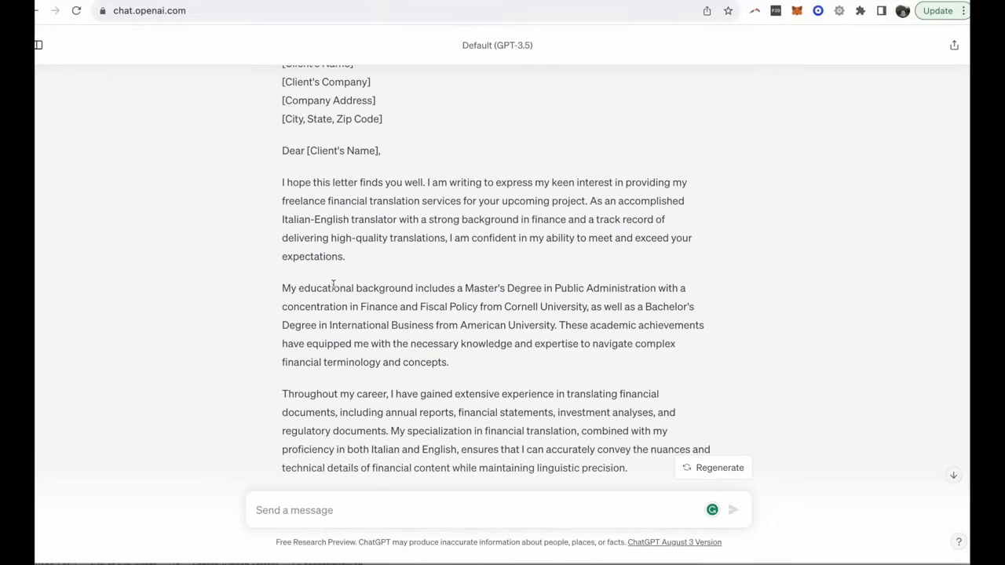
pyautogui.scroll(-2, 608, 377)
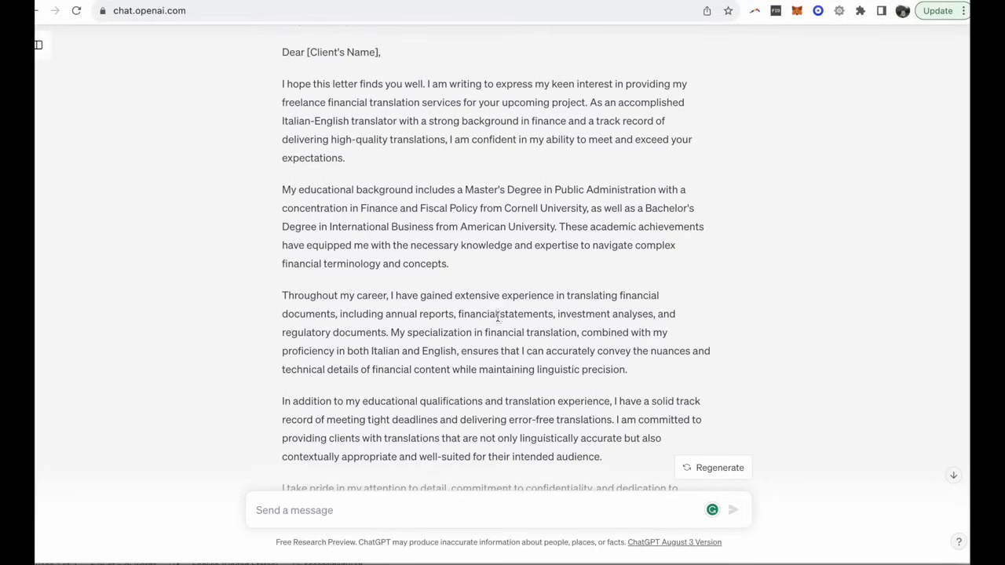
pyautogui.scroll(-5, 566, 317)
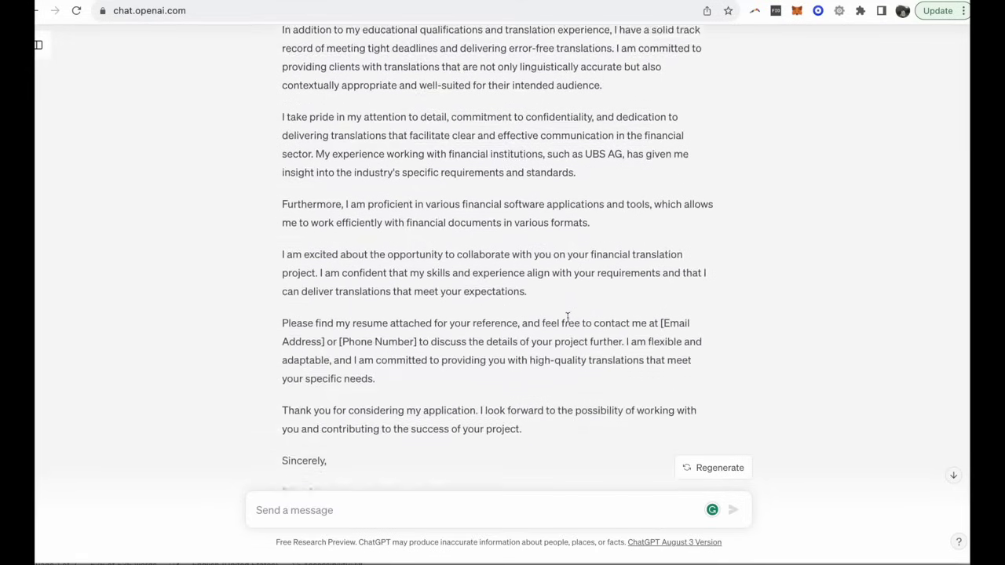
pyautogui.click(509, 515)
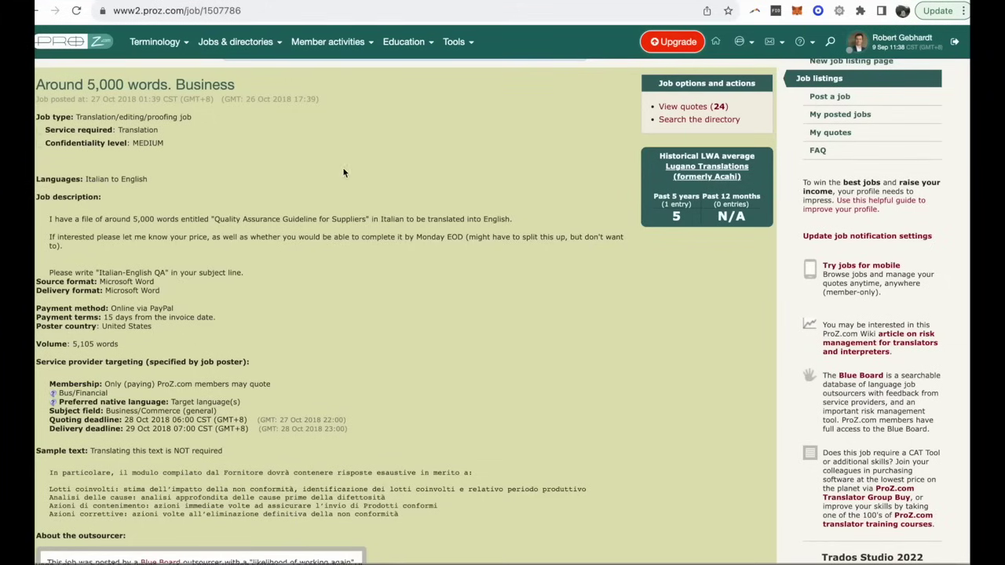
# - Select the ProZ 'Around 5,000 words. Business' posting details, then return to ChatGPT
pyautogui.scroll(-1, 230, 136)
pyautogui.scroll(2, 230, 136)
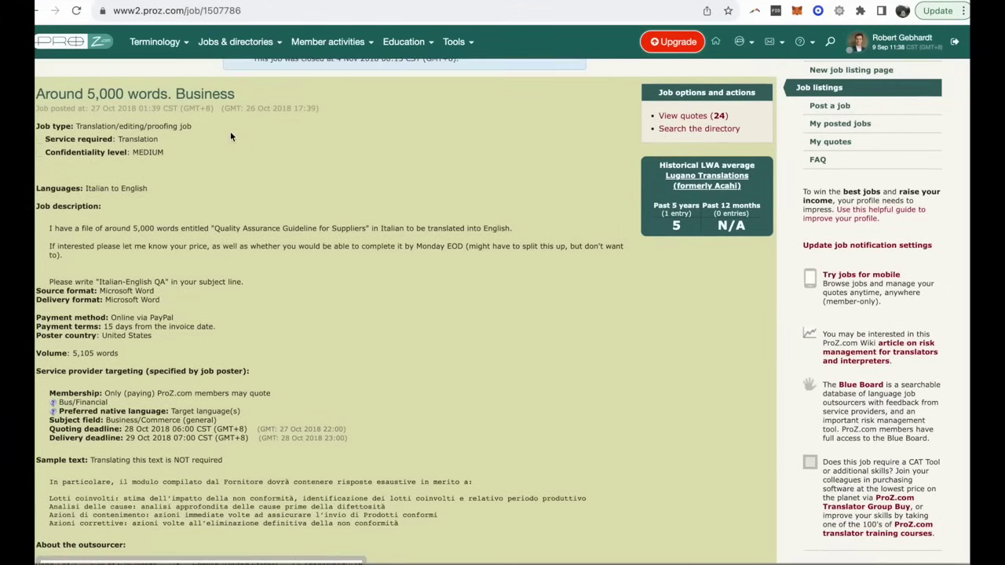
pyautogui.scroll(-1, 230, 136)
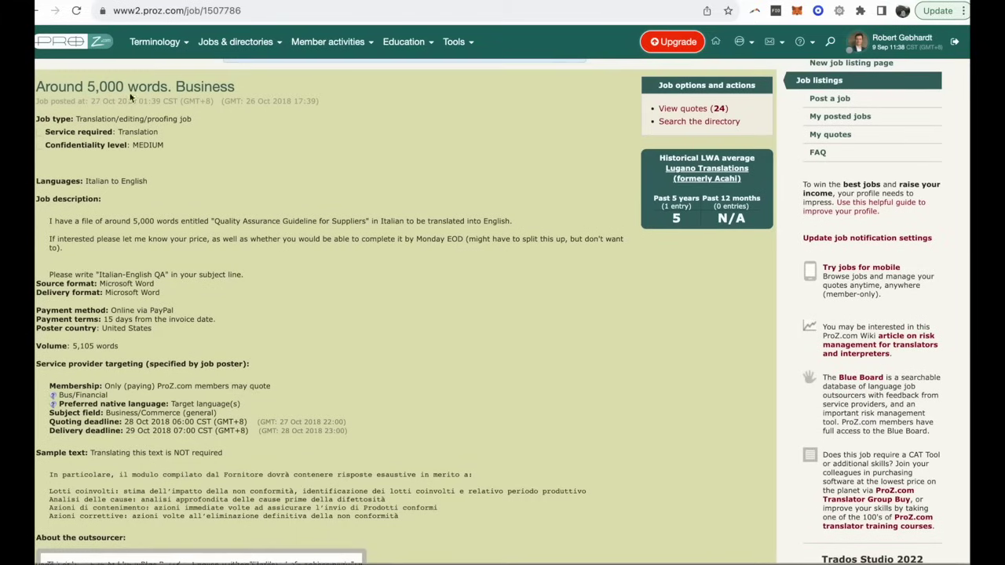
pyautogui.moveTo(37, 86); pyautogui.dragTo(406, 434)
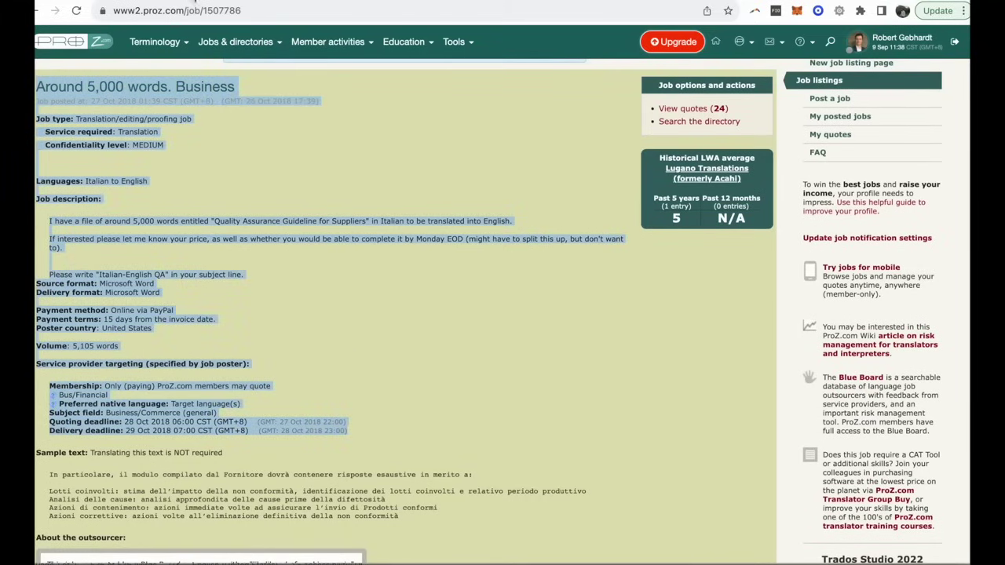
pyautogui.hotkey('ctrl', 'Tab')
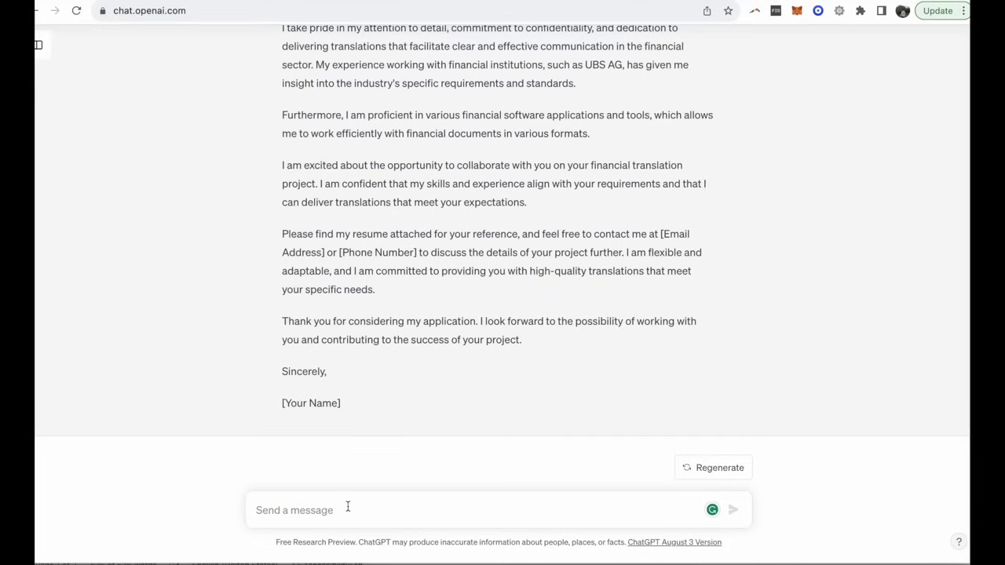
# - Send 'Now make it for this job posting:' with the copied ProZ posting pasted below
pyautogui.write('N')
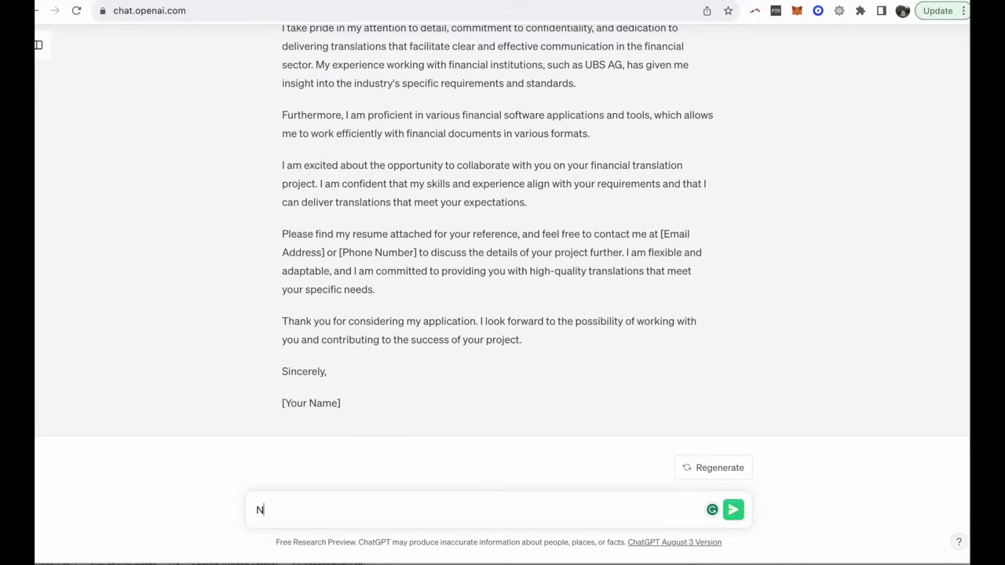
pyautogui.write('ow make it for this')
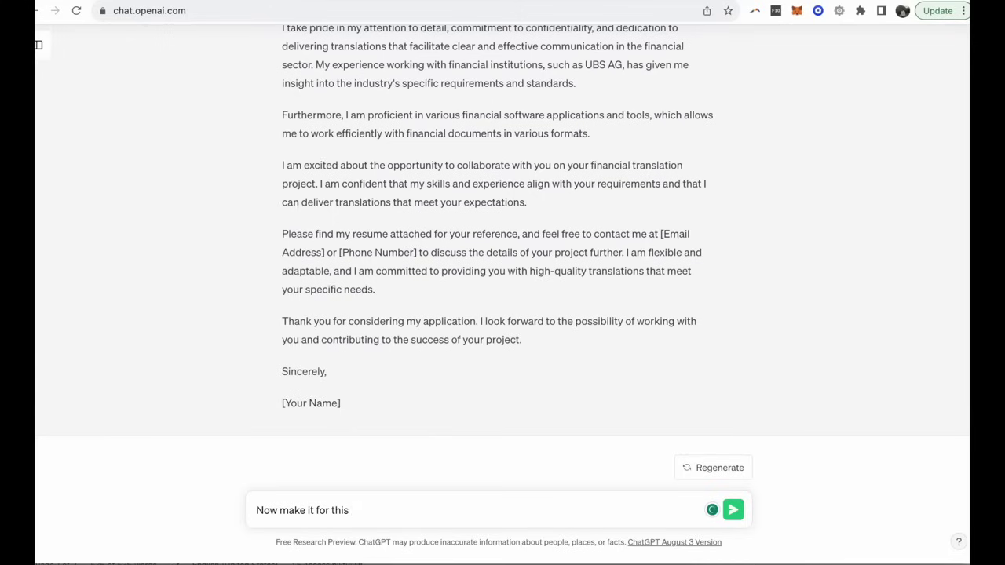
pyautogui.write(' job posting:')
pyautogui.hotkey('shift', 'Return')
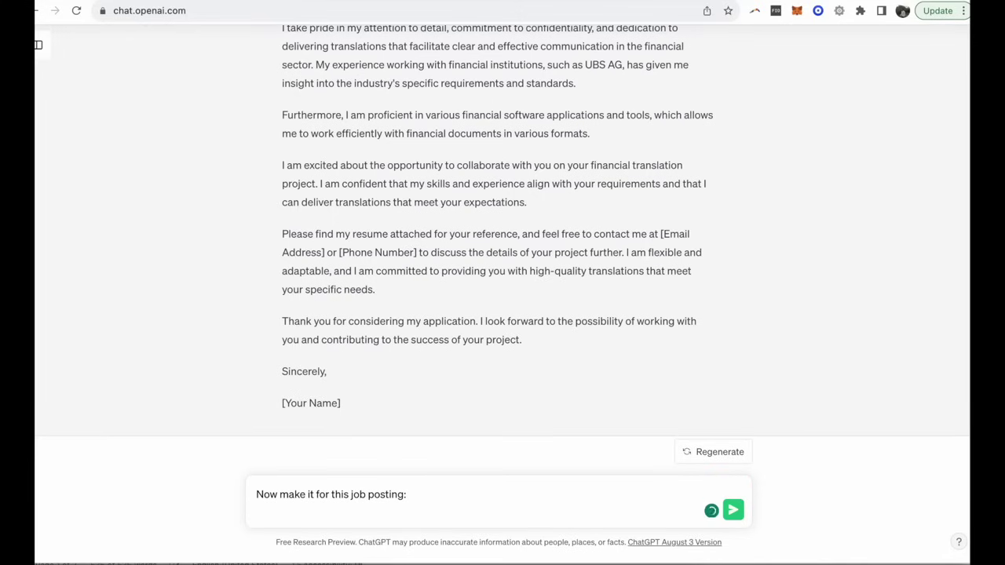
pyautogui.press('super+v')
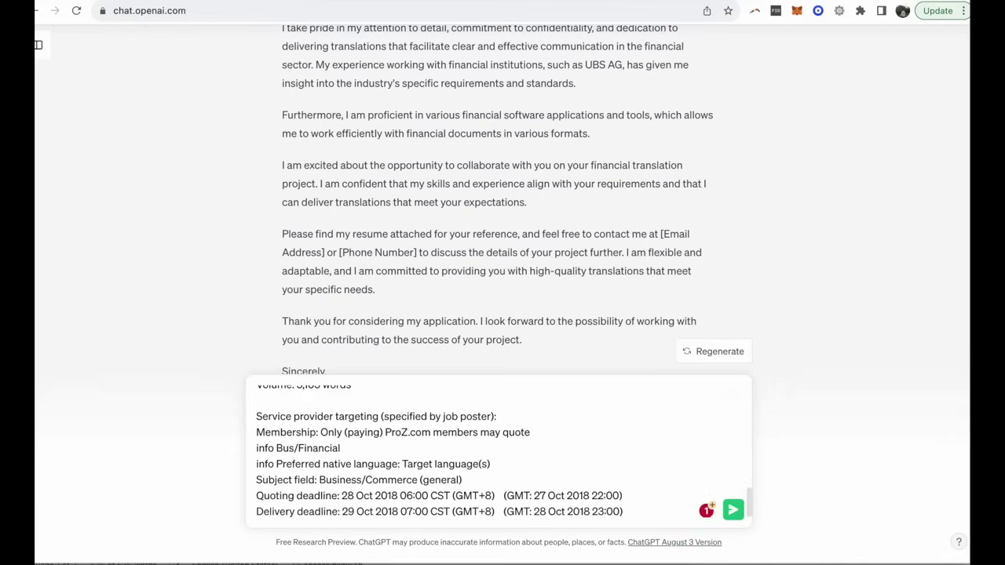
pyautogui.press('Return')
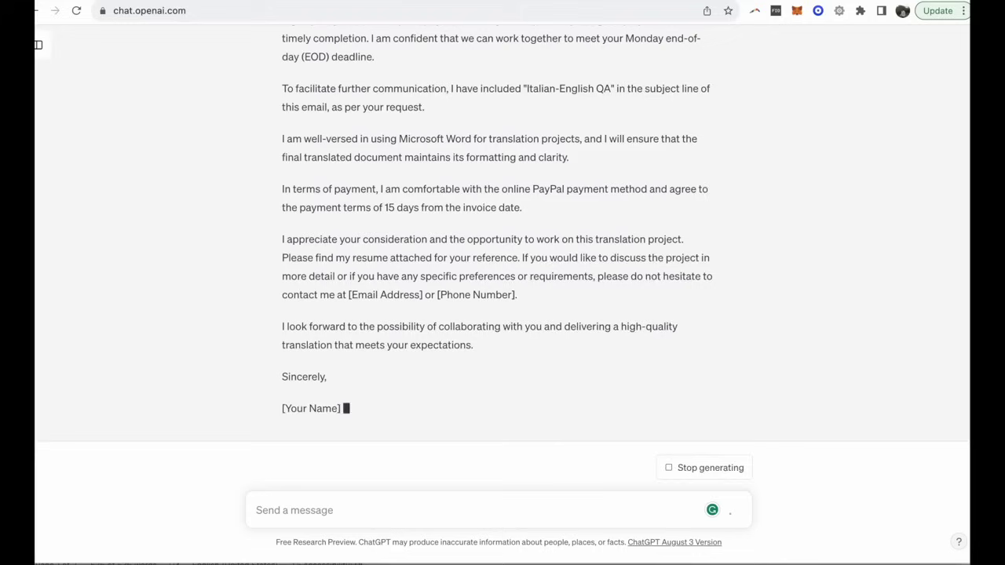
pyautogui.scroll(10, 545, 314)
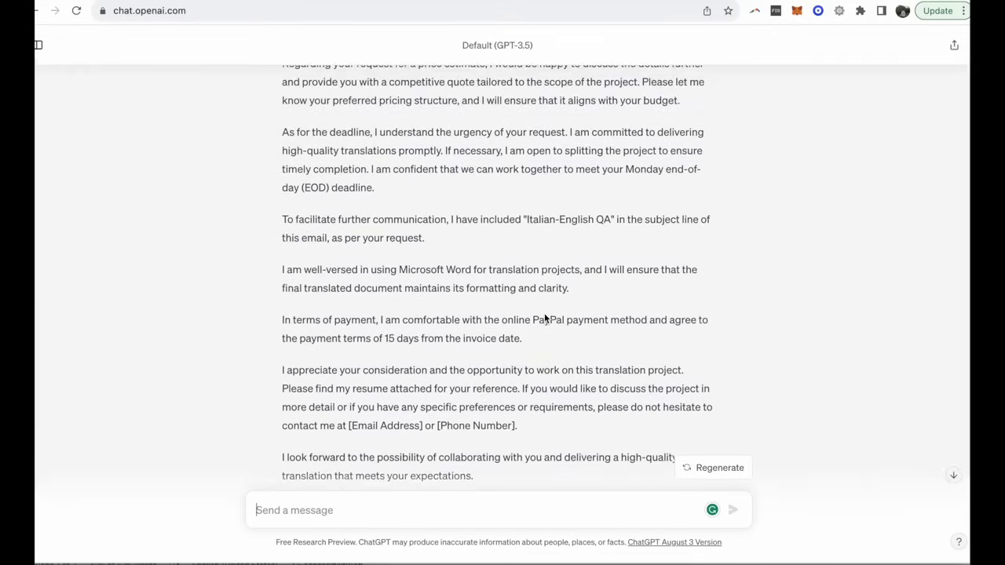
pyautogui.scroll(2, 545, 318)
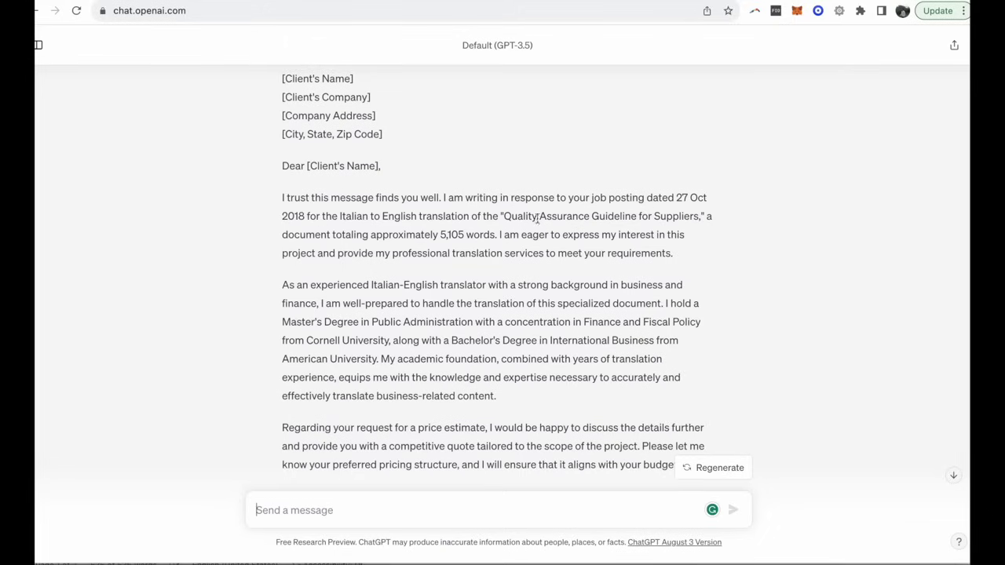
pyautogui.scroll(-5, 481, 262)
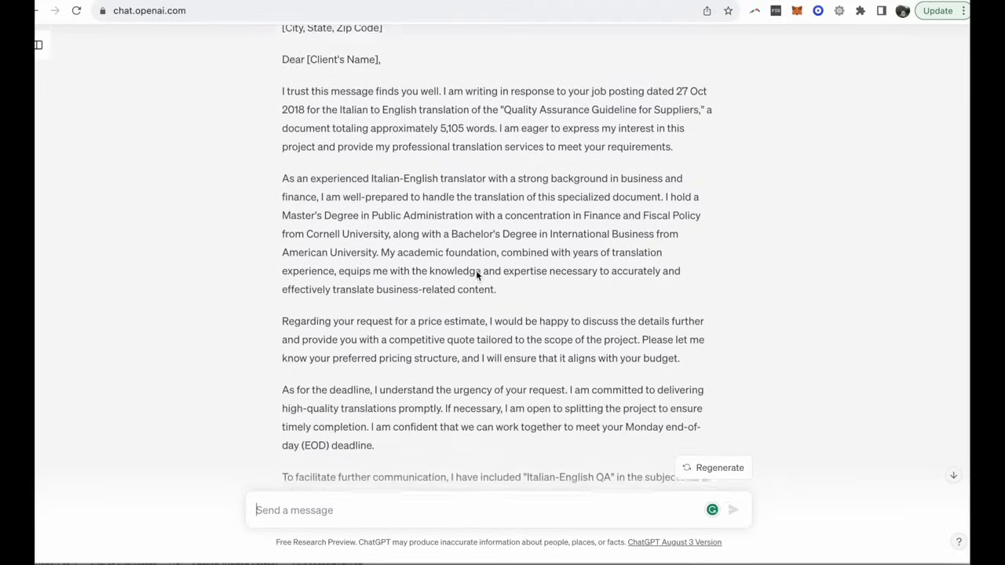
pyautogui.scroll(-5, 476, 271)
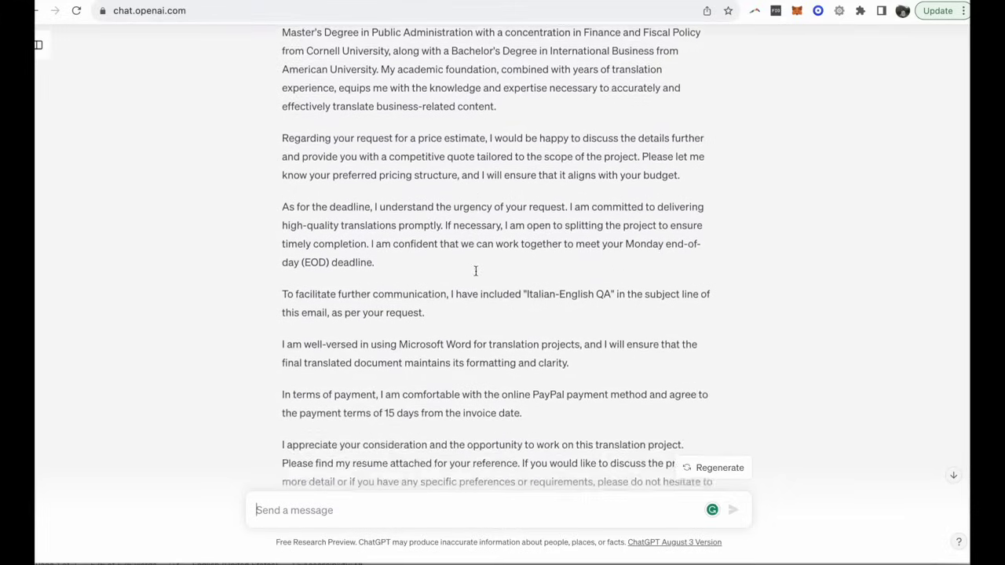
pyautogui.scroll(-3, 476, 274)
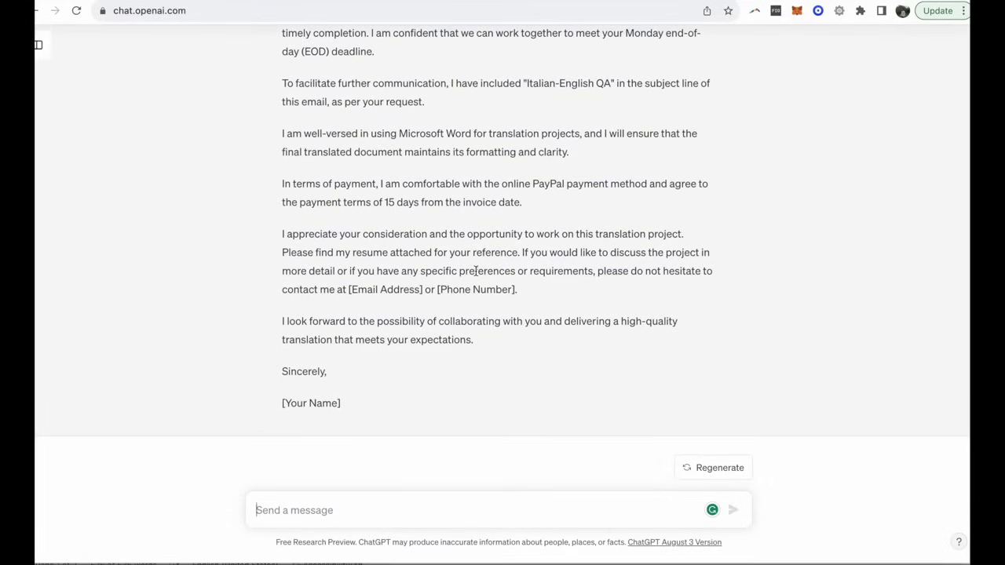
# - Request 'Now make it shorter' and read through the condensed QA cover letter
pyautogui.scroll(10, 476, 271)
pyautogui.scroll(-10, 479, 326)
pyautogui.write('Now ')
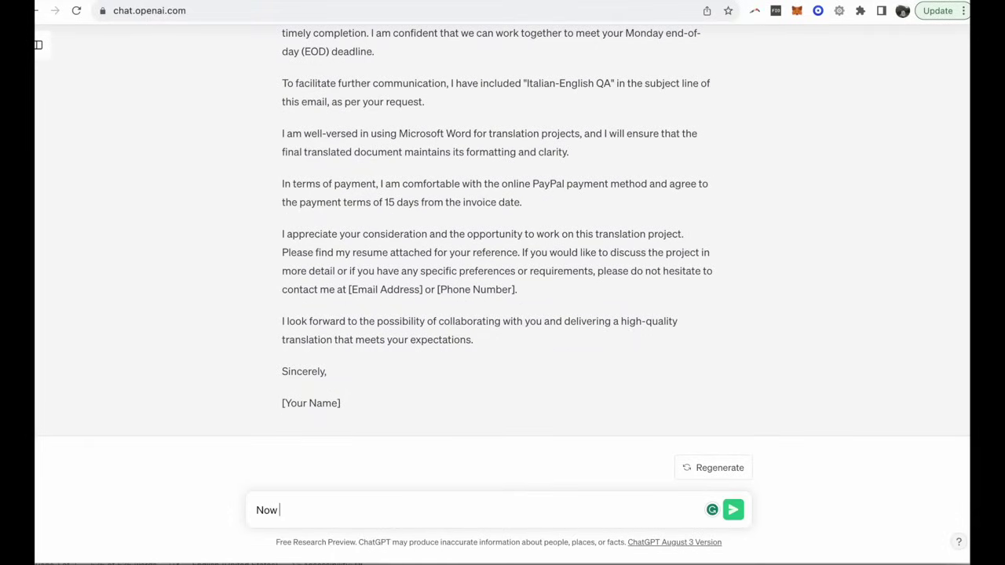
pyautogui.write('make it shorter')
pyautogui.click(736, 512)
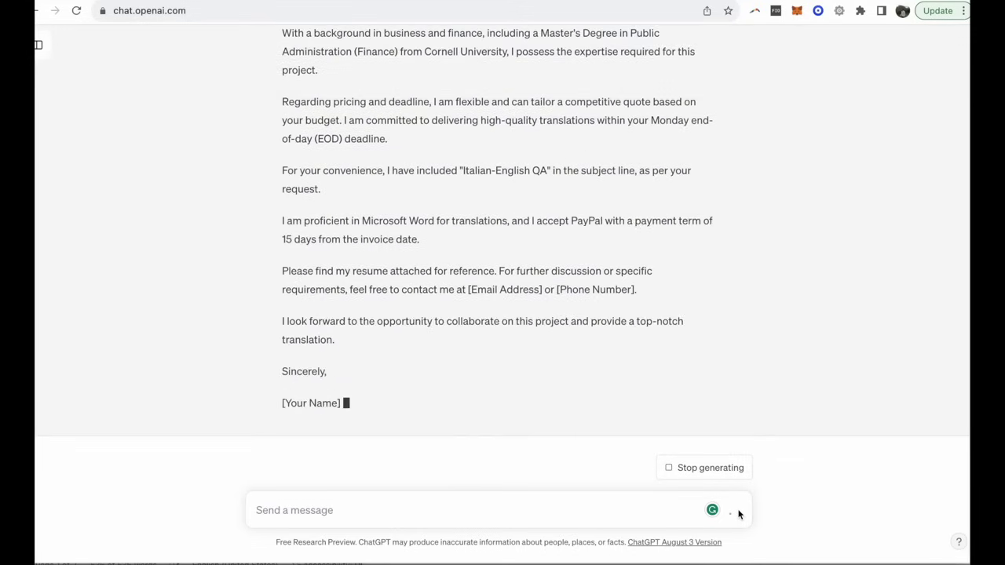
pyautogui.scroll(5, 704, 295)
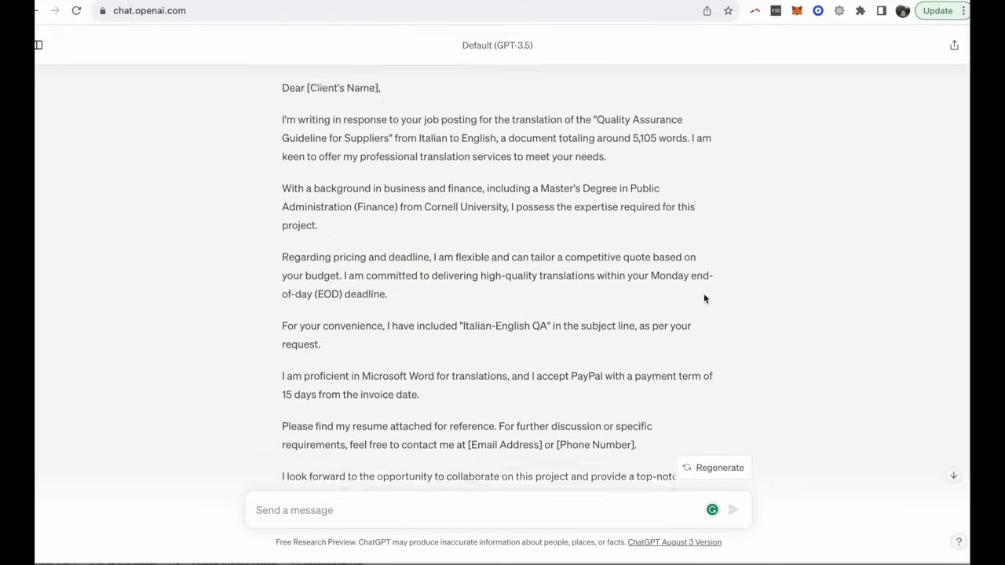
pyautogui.scroll(-5, 632, 353)
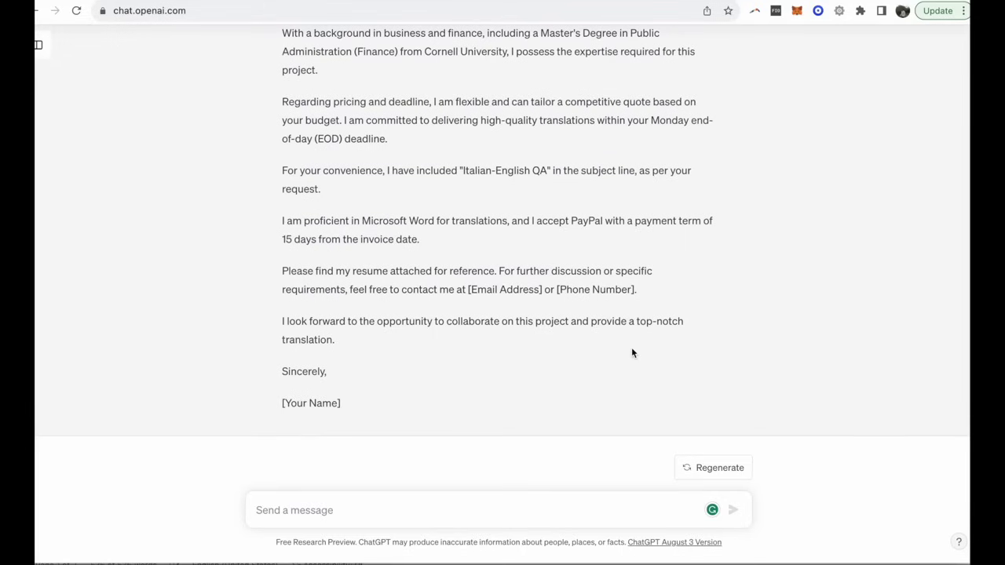
pyautogui.scroll(3, 634, 260)
pyautogui.scroll(2, 637, 260)
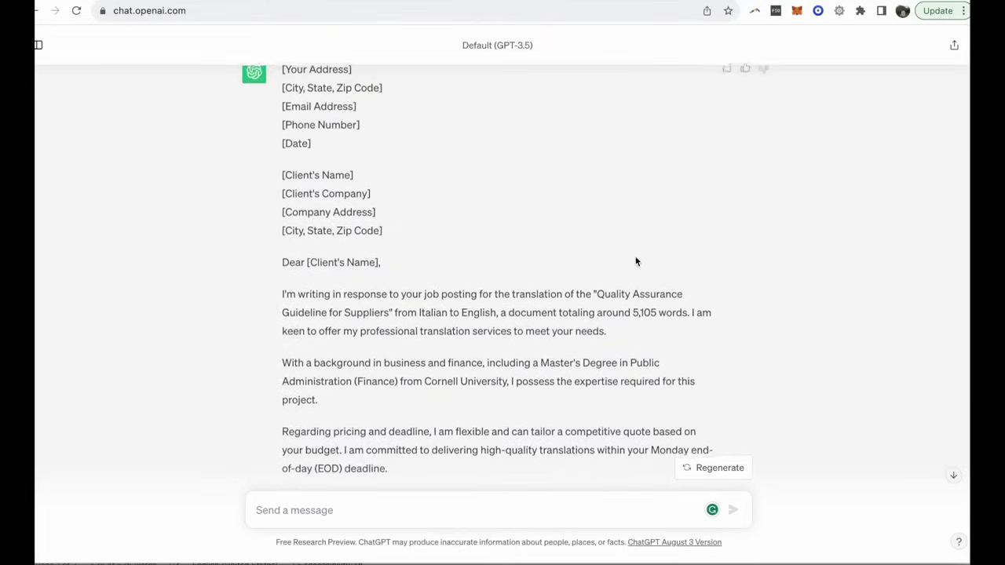
pyautogui.scroll(-6, 636, 259)
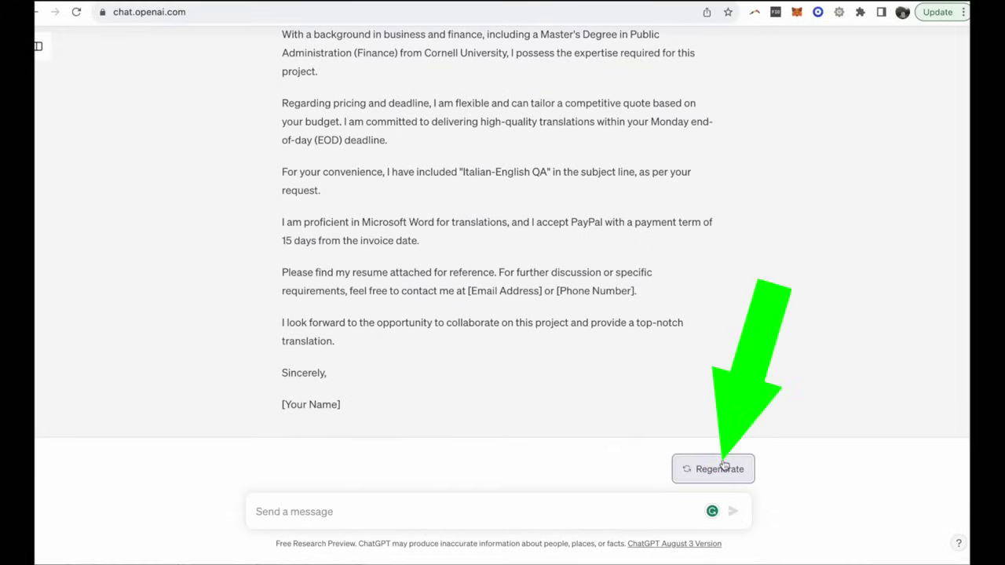
# - Regenerate the shortened letter, compare it with the earlier version, and keep the new one
pyautogui.click(724, 466)
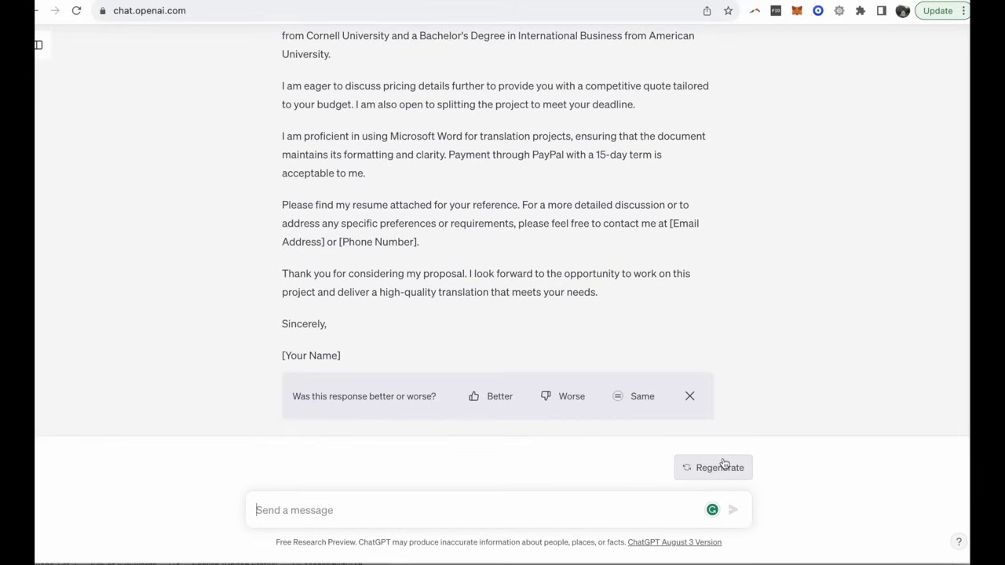
pyautogui.scroll(5, 758, 285)
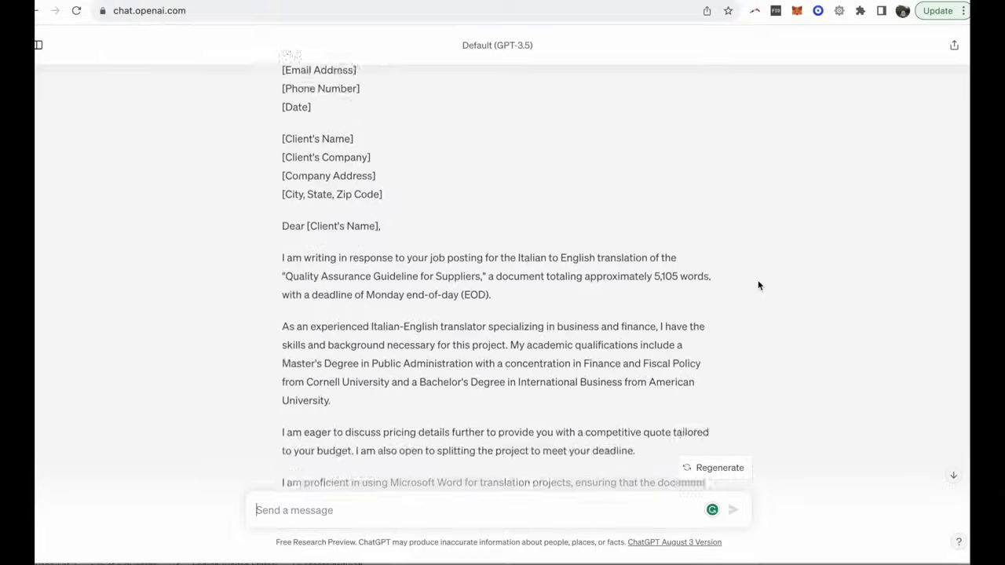
pyautogui.scroll(3, 758, 285)
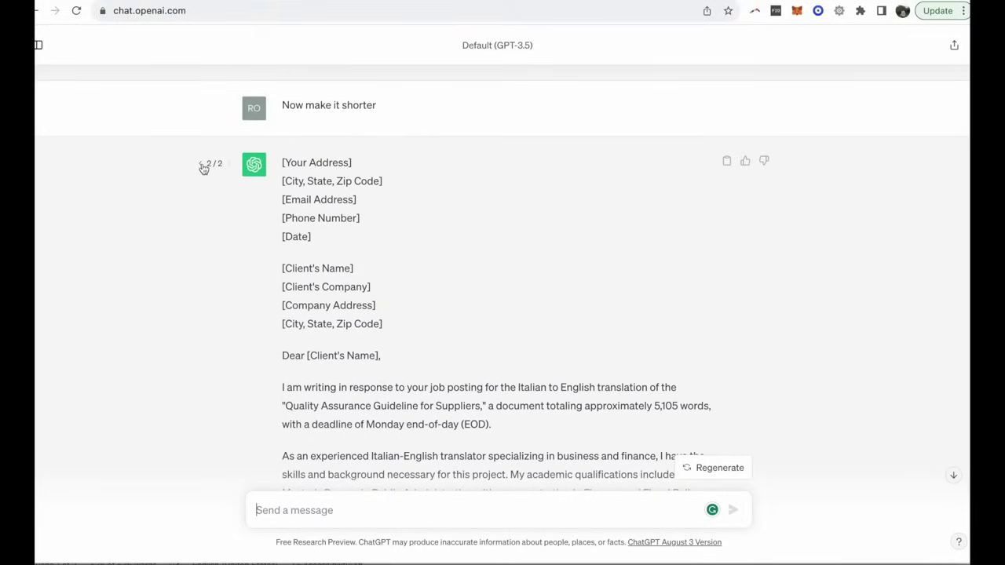
pyautogui.click(202, 164)
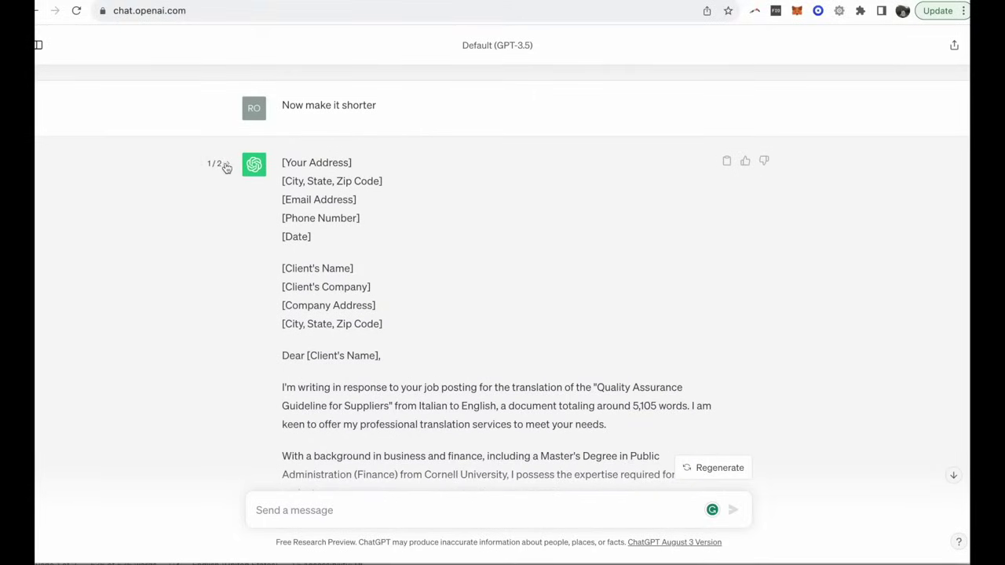
pyautogui.click(225, 164)
pyautogui.scroll(-6, 383, 223)
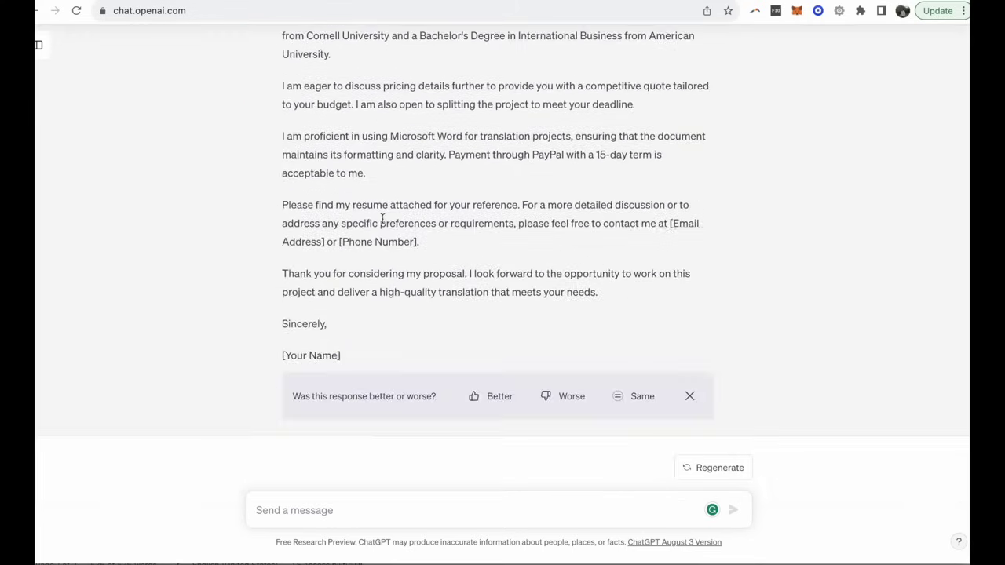
pyautogui.scroll(5, 539, 307)
pyautogui.scroll(-3, 539, 308)
pyautogui.scroll(-3, 539, 307)
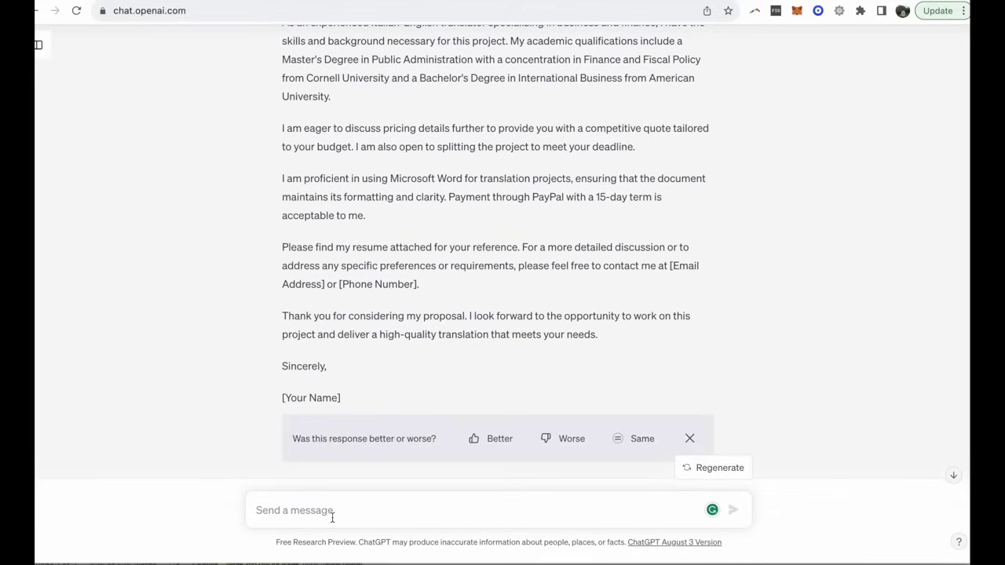
# - Ask ChatGPT: 'Now mention that I can complete it for $500'
pyautogui.write('Now')
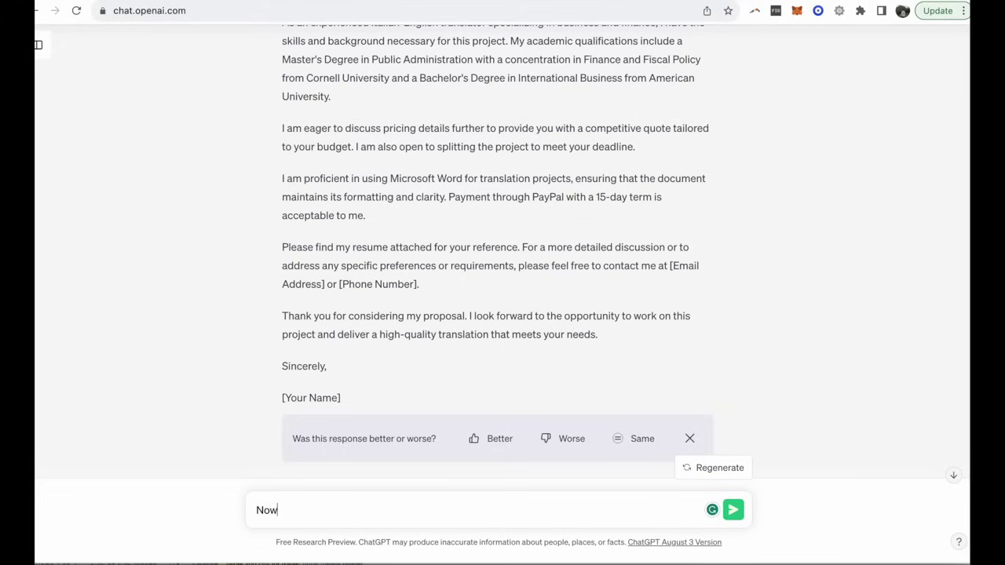
pyautogui.write(' mention that I can completet')
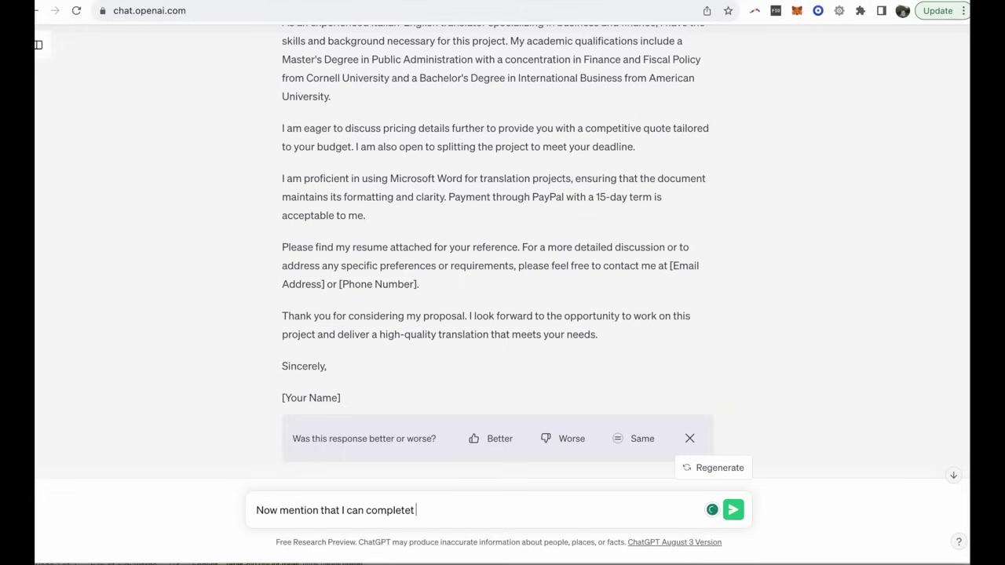
pyautogui.press('BackSpace')
pyautogui.write('it for $500')
pyautogui.click(733, 511)
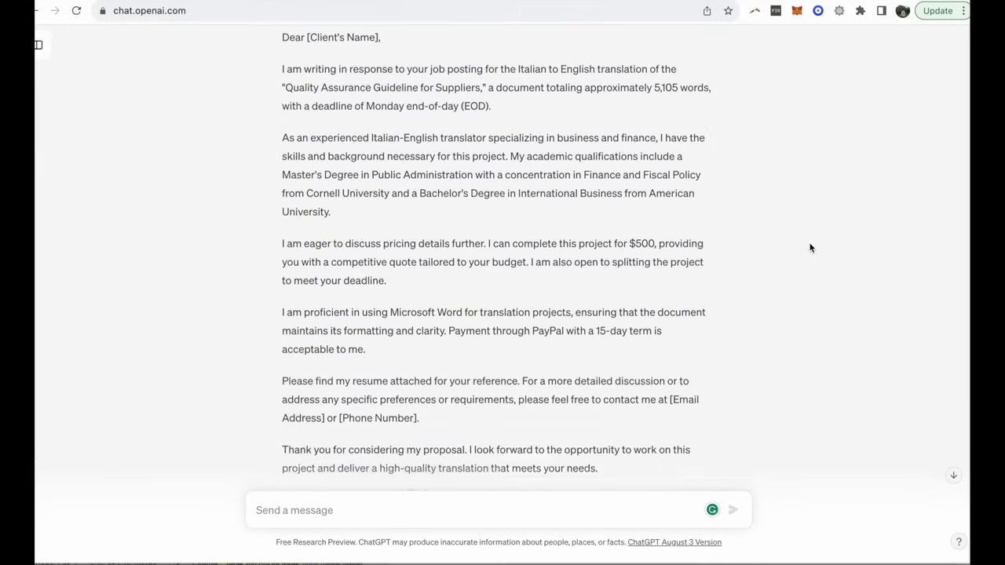
pyautogui.scroll(-2, 811, 248)
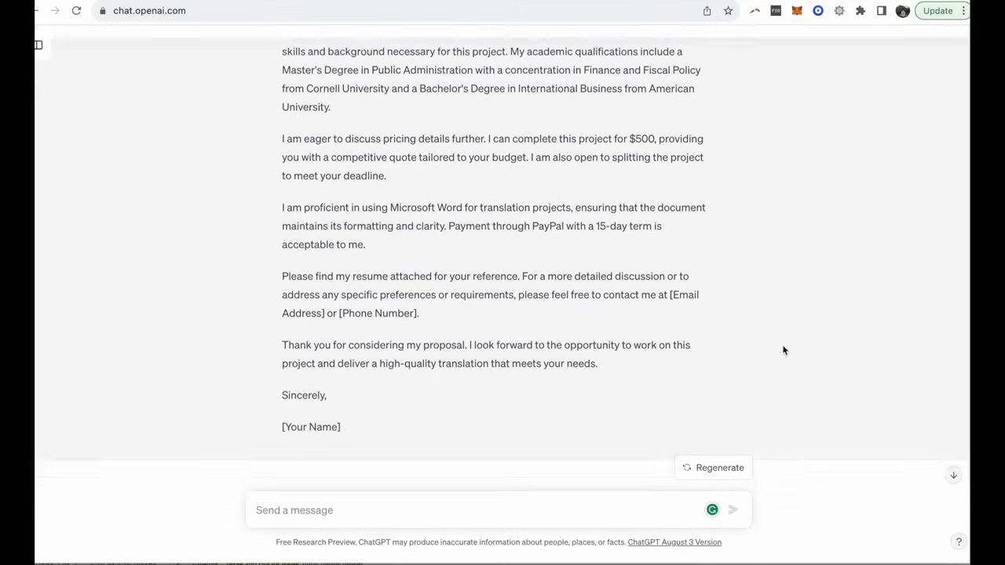
pyautogui.scroll(3, 783, 348)
pyautogui.scroll(-2, 783, 350)
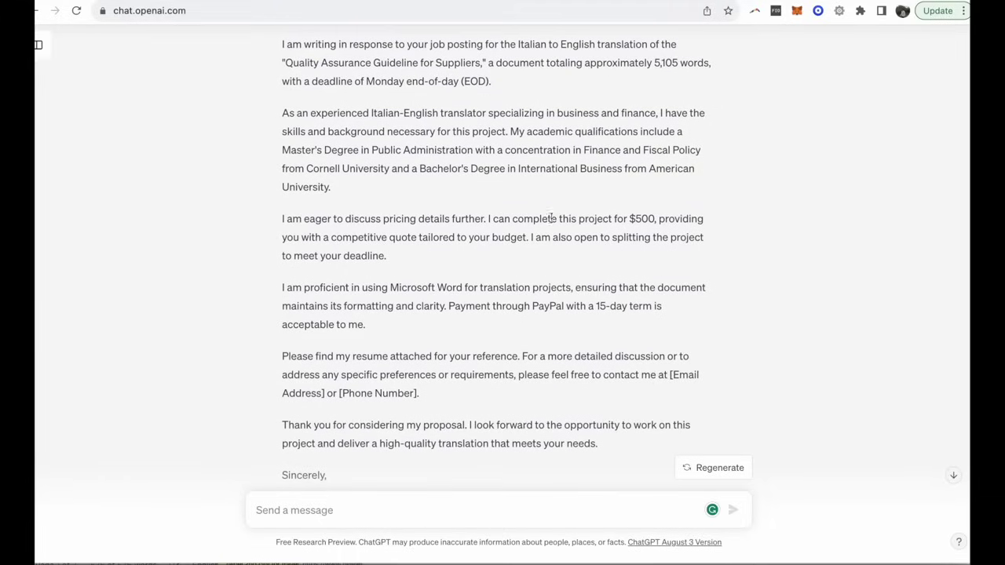
pyautogui.scroll(-3, 807, 296)
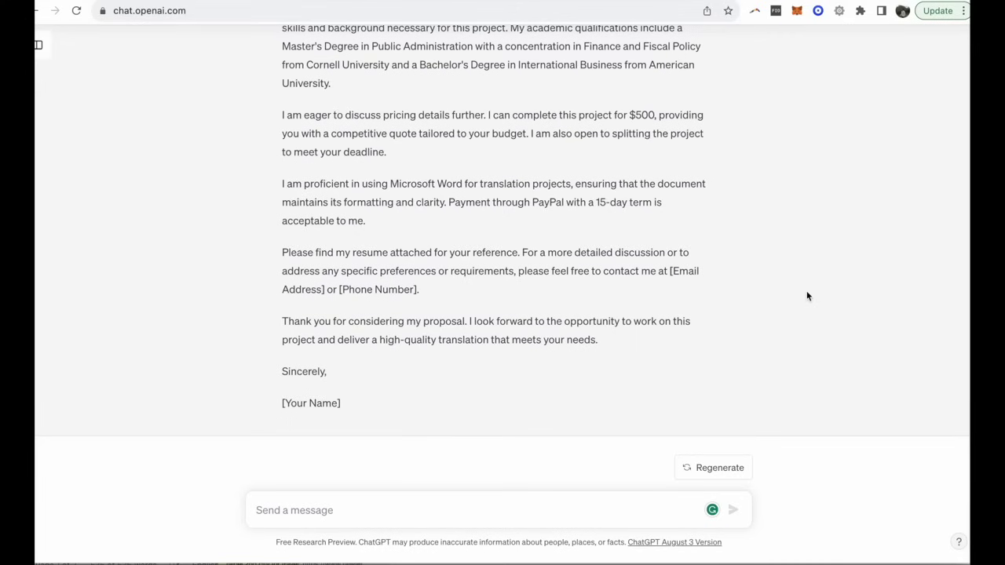
pyautogui.scroll(5, 808, 293)
pyautogui.scroll(3, 807, 296)
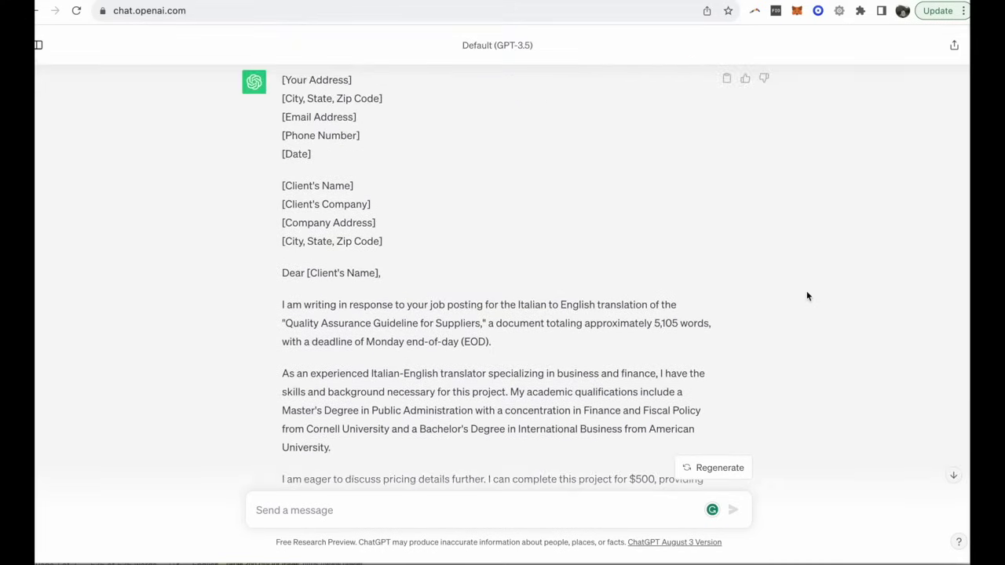
pyautogui.scroll(-2, 808, 296)
pyautogui.scroll(-3, 807, 296)
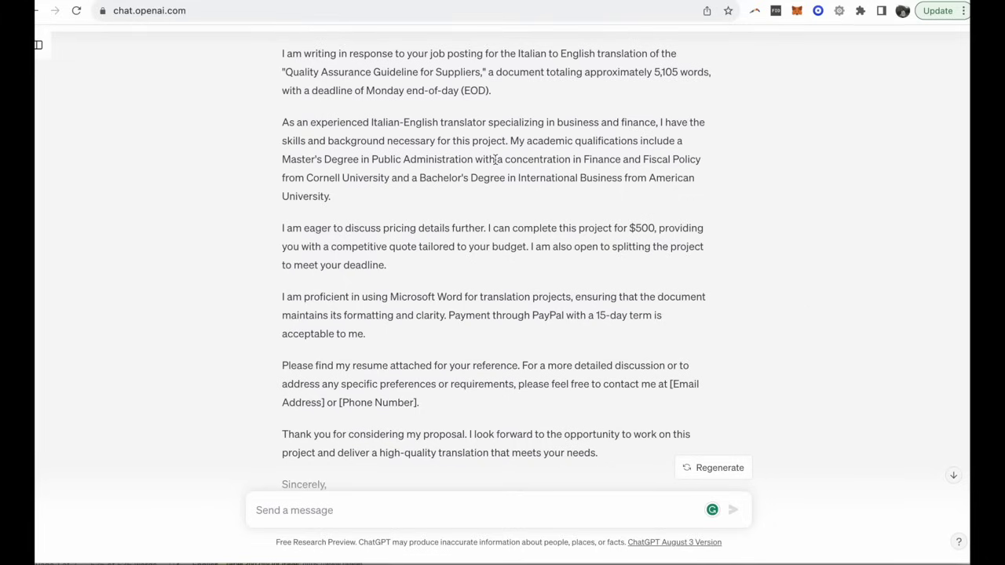
pyautogui.click(357, 1)
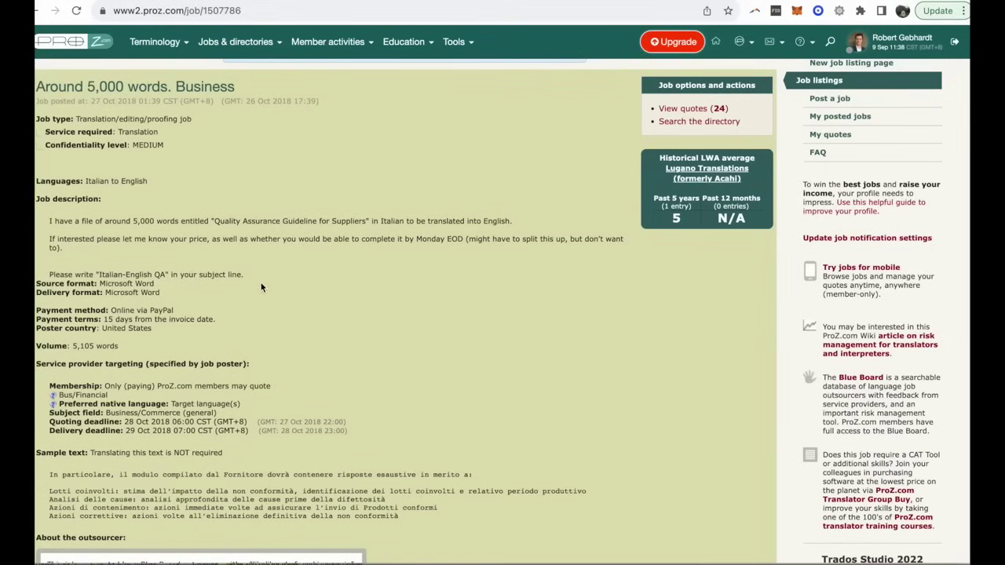
pyautogui.click(357, 2)
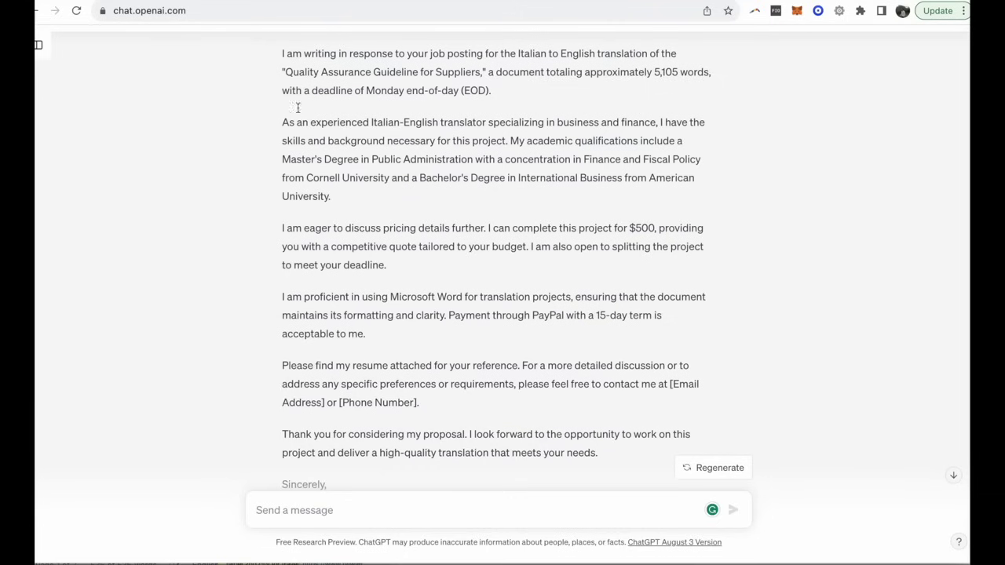
pyautogui.scroll(3, 563, 280)
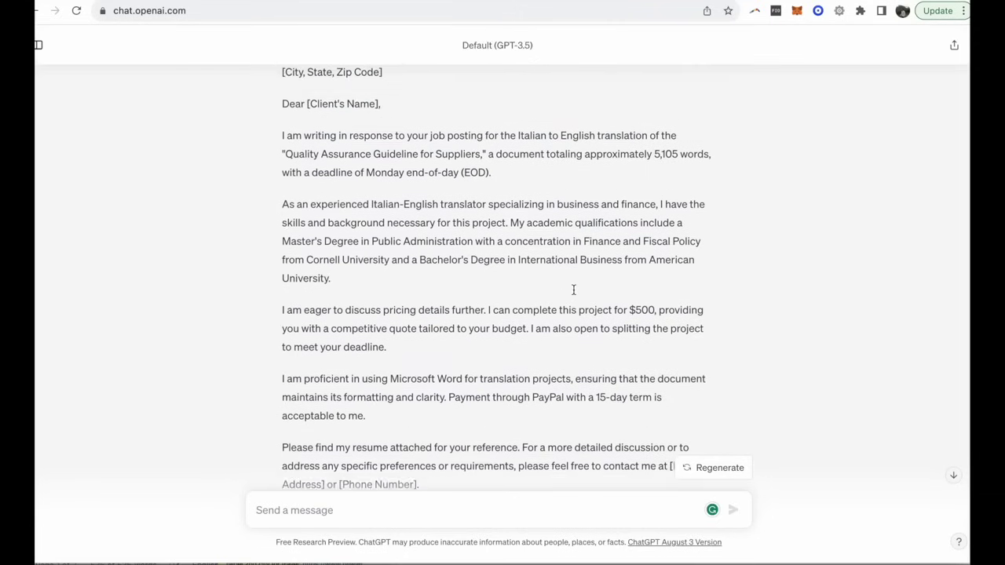
pyautogui.hotkey('ctrl', 'shift', 'Tab')
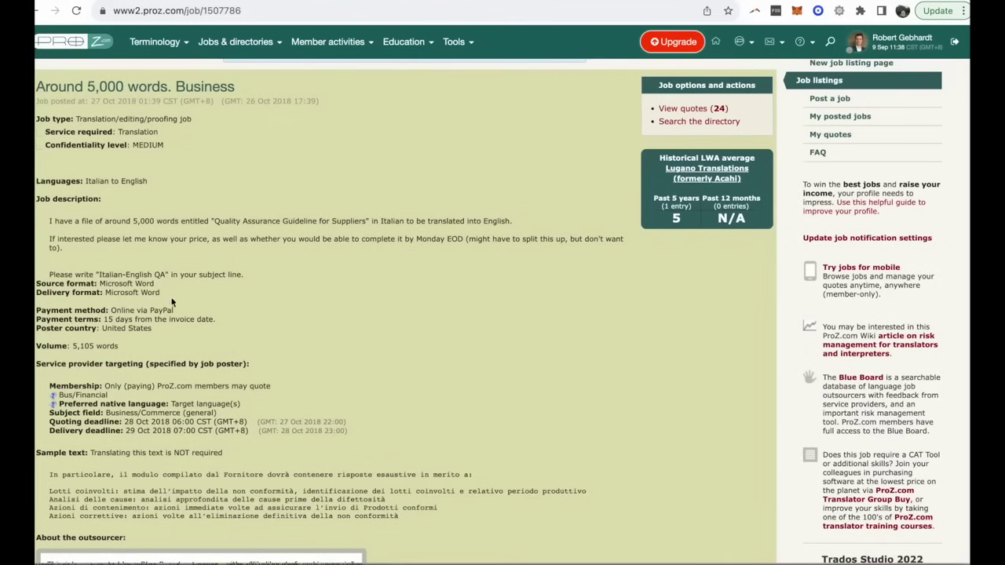
pyautogui.moveTo(49, 274); pyautogui.dragTo(257, 274)
pyautogui.click(259, 270)
pyautogui.hotkey('ctrl', 'Tab')
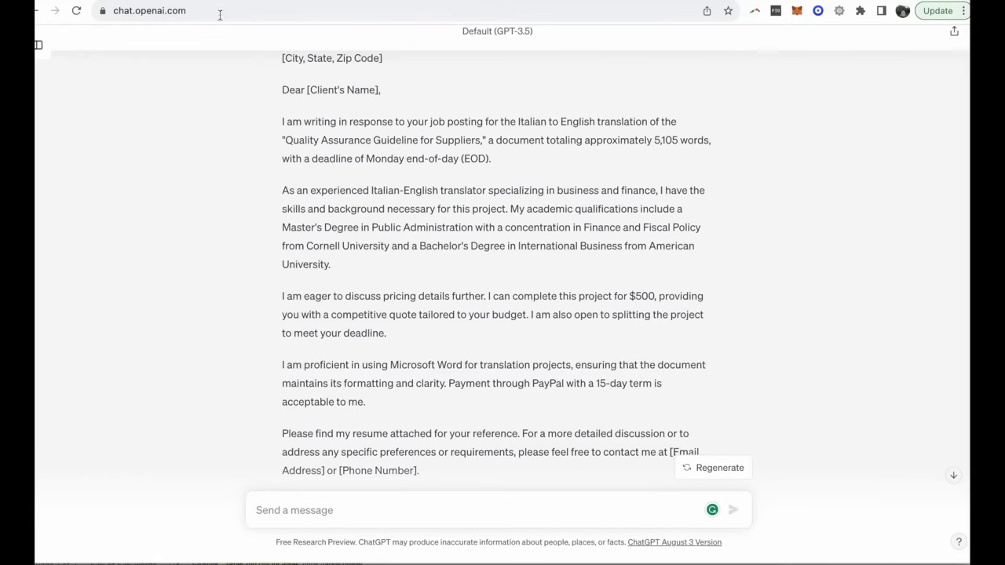
pyautogui.scroll(5, 481, 337)
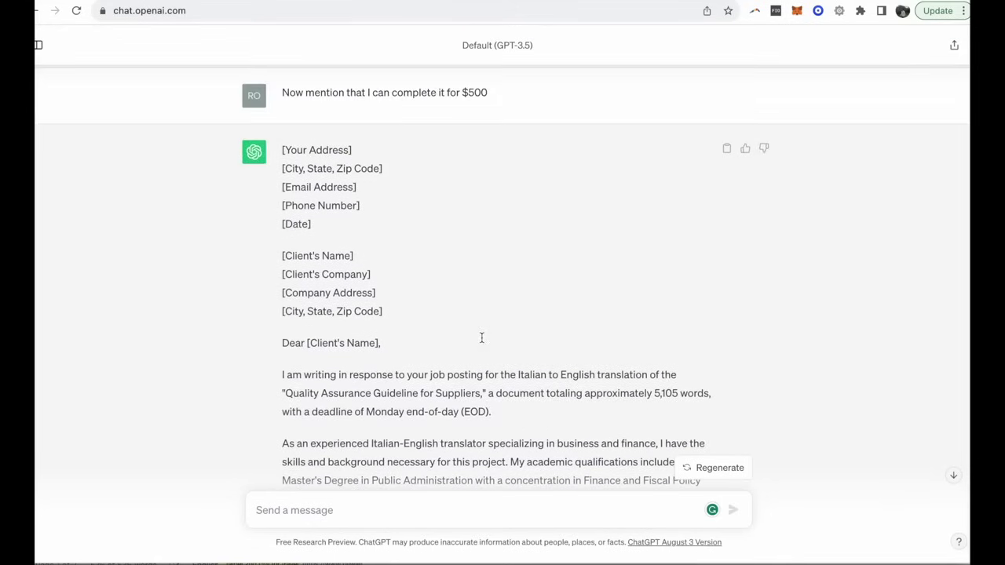
pyautogui.scroll(-2, 482, 337)
pyautogui.scroll(-5, 482, 338)
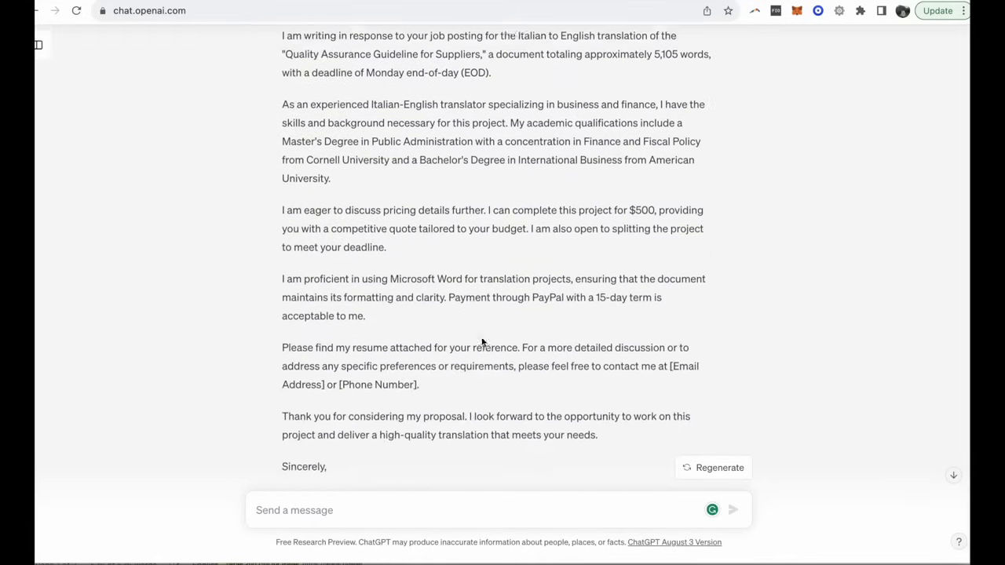
pyautogui.scroll(-2, 481, 337)
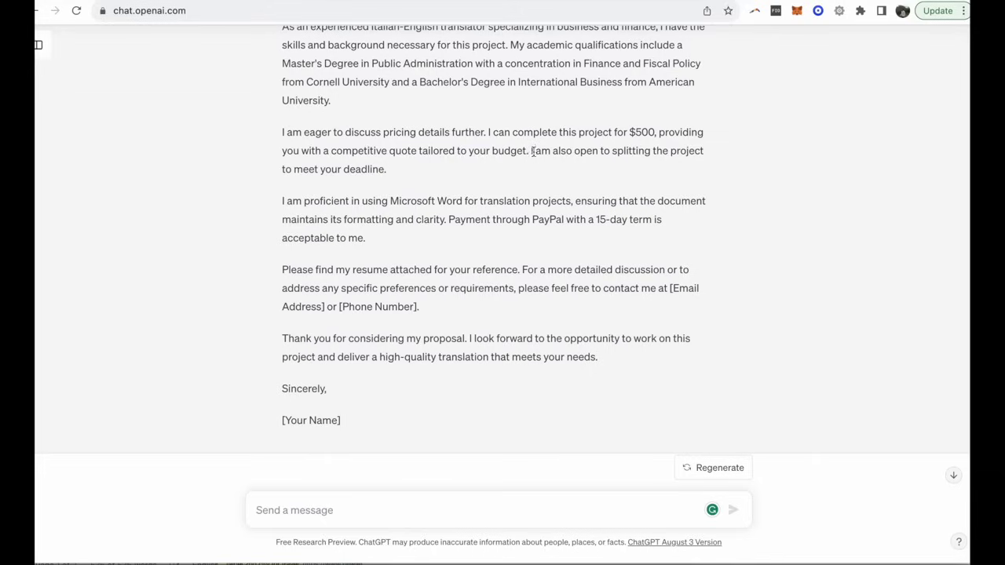
pyautogui.moveTo(531, 150); pyautogui.dragTo(550, 177)
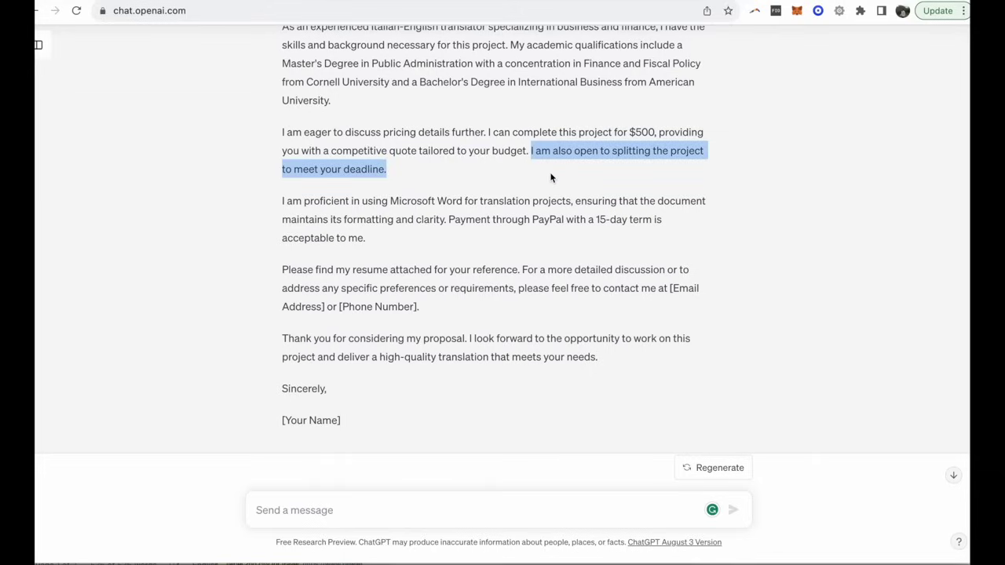
pyautogui.scroll(3, 550, 177)
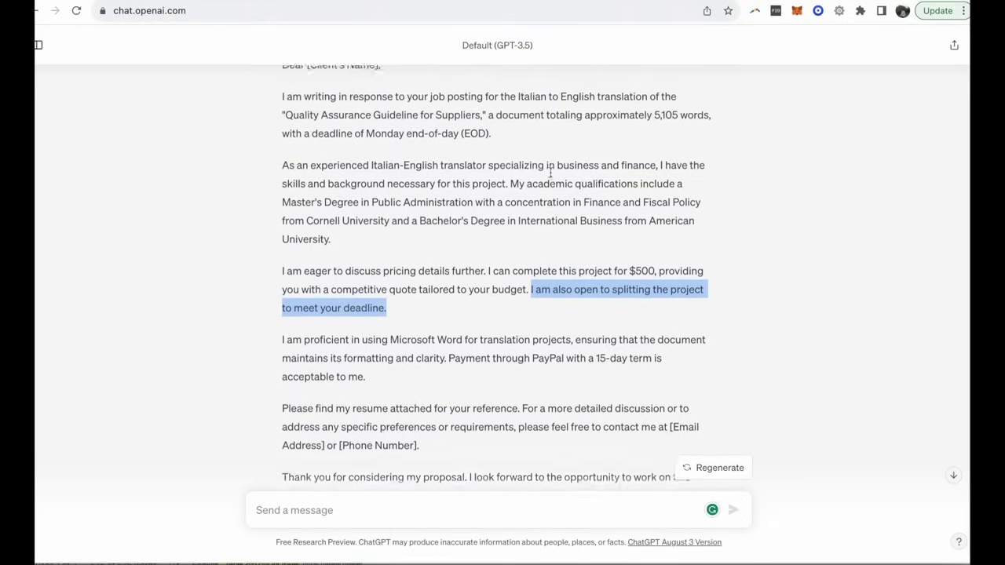
pyautogui.scroll(-1, 550, 177)
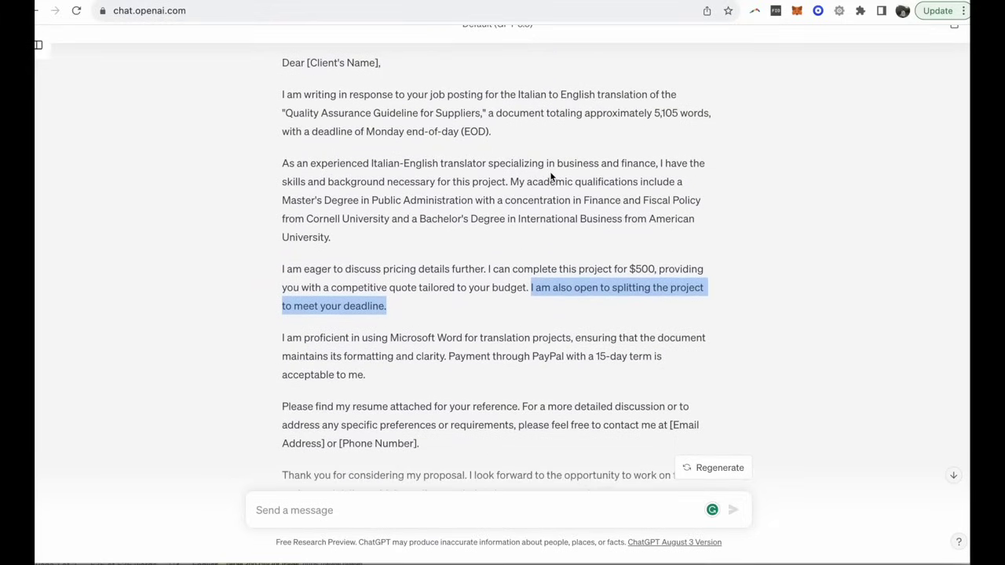
pyautogui.click(550, 177)
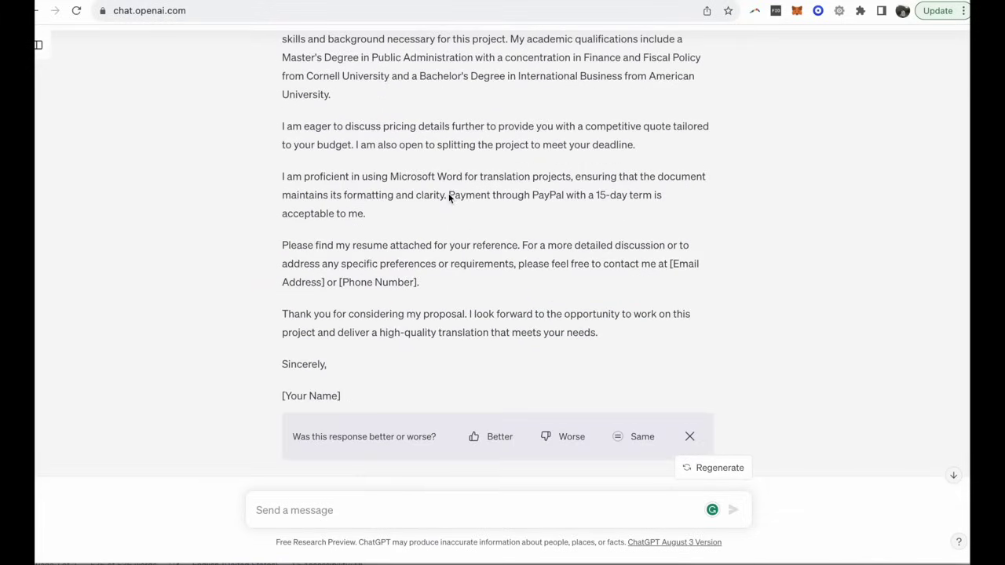
pyautogui.scroll(5, 448, 196)
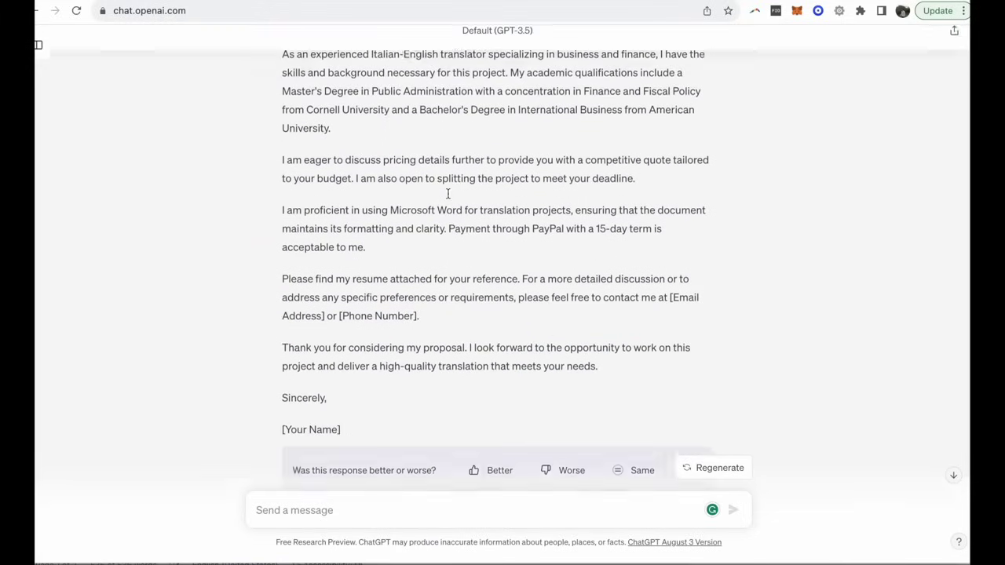
pyautogui.scroll(-5, 448, 197)
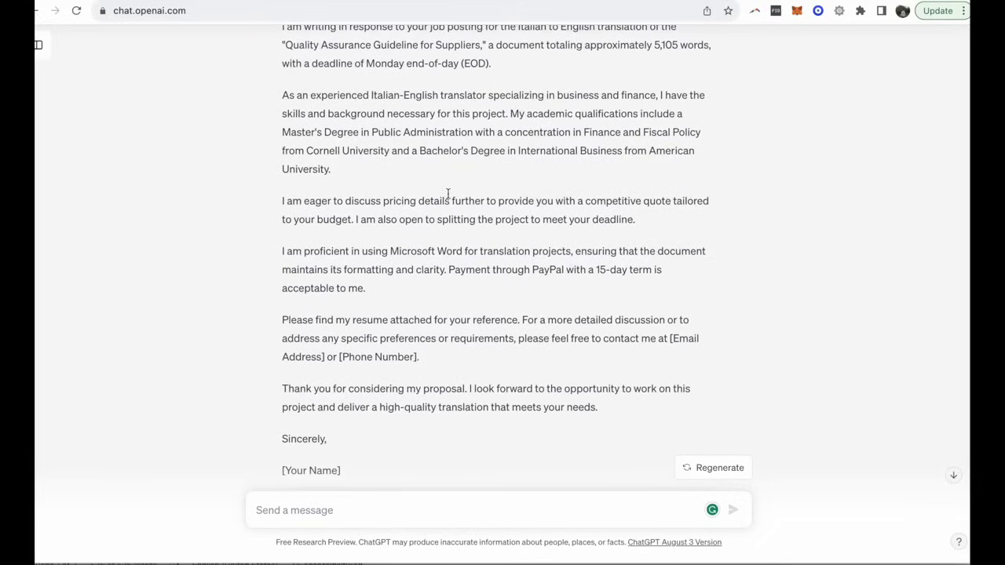